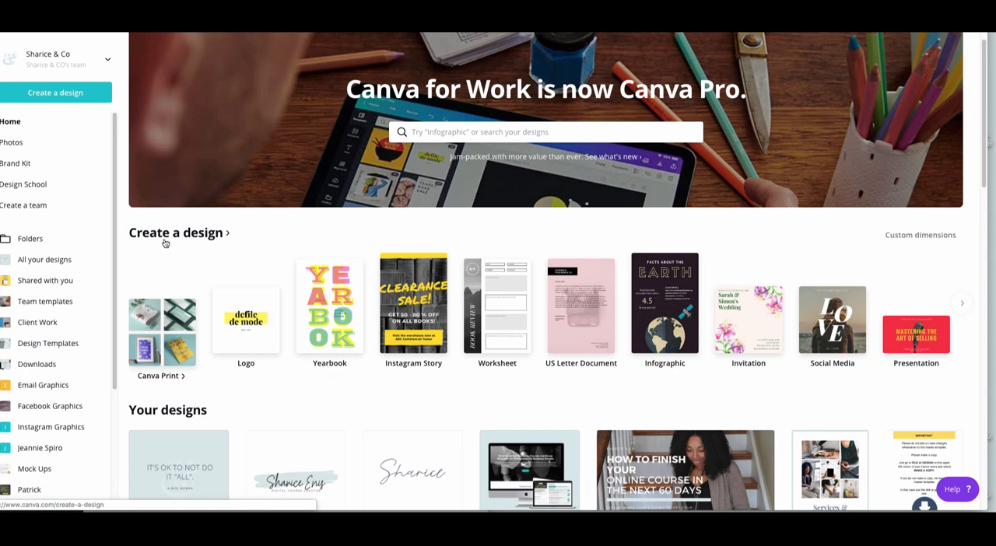
- Create a new Worksheet design and apply the "Fun with Dinos!" template to its page
left_click(511, 309)
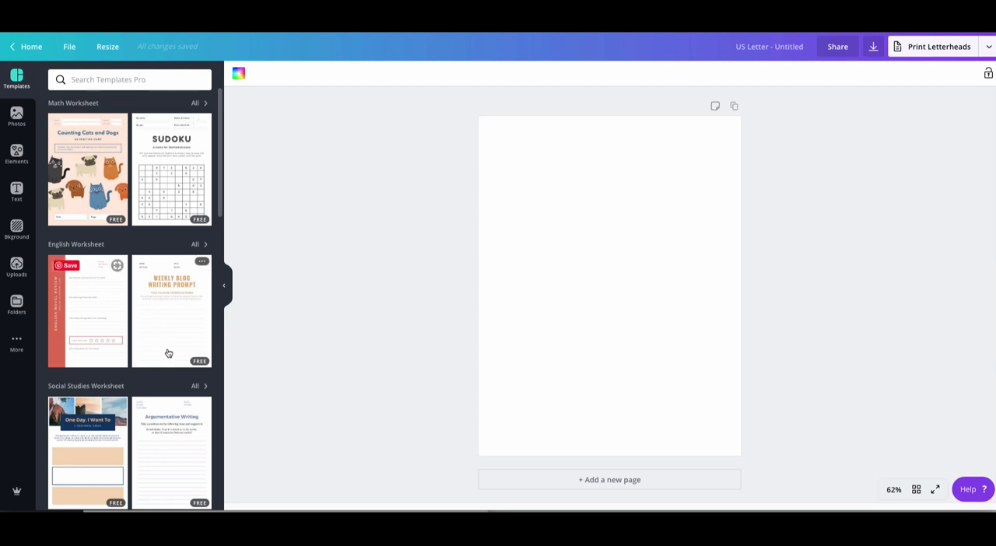
scroll(176, 429, "down", 1)
scroll(175, 442, "down", 5)
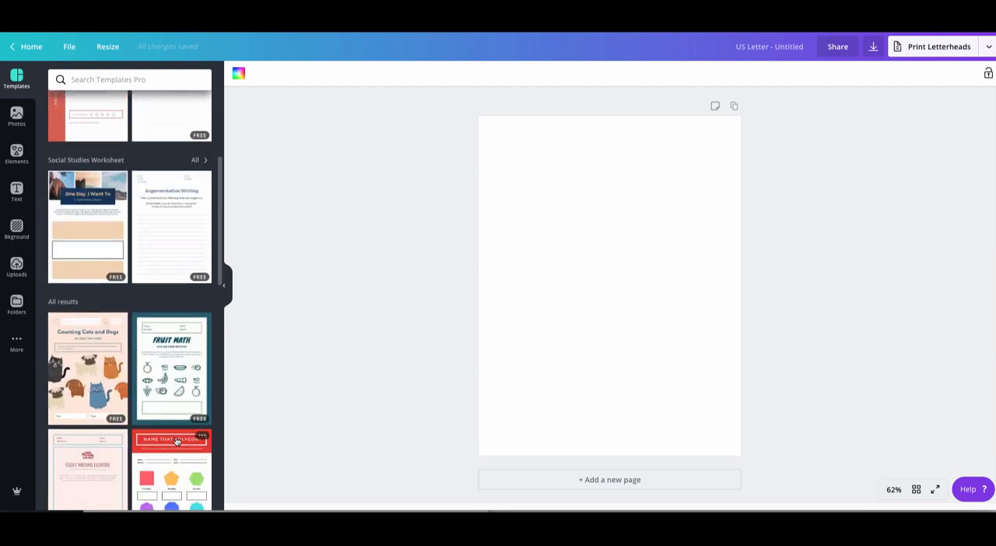
scroll(176, 441, "down", 4)
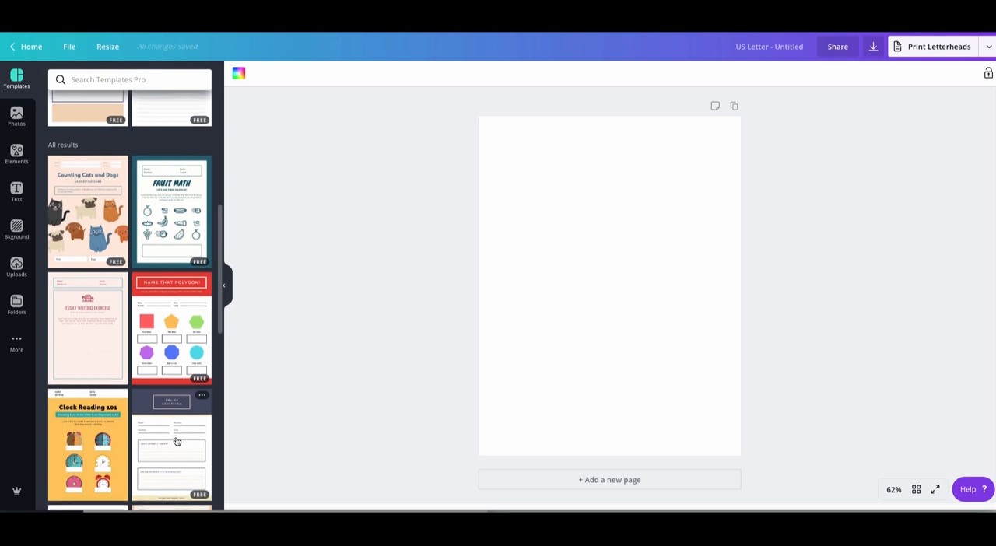
left_click(176, 442)
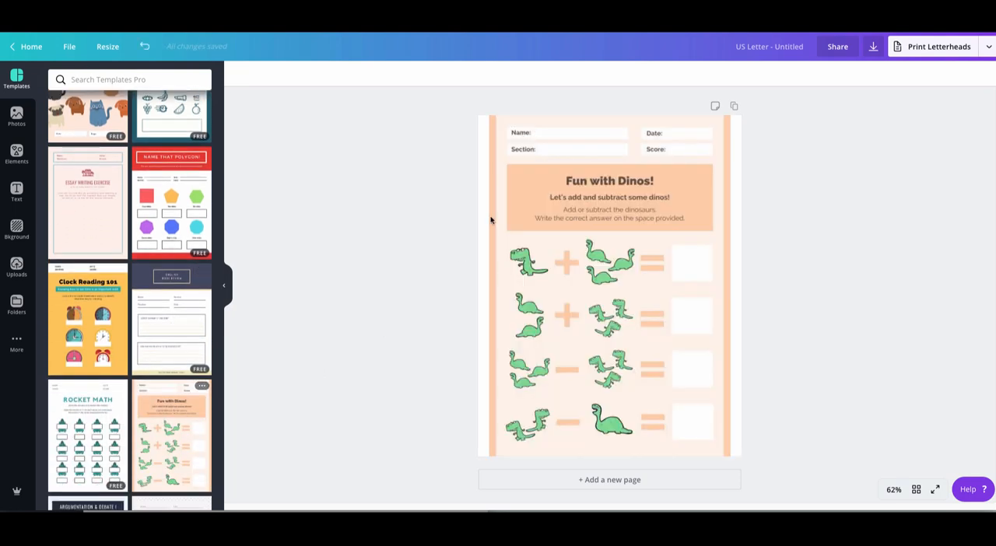
left_click(529, 201)
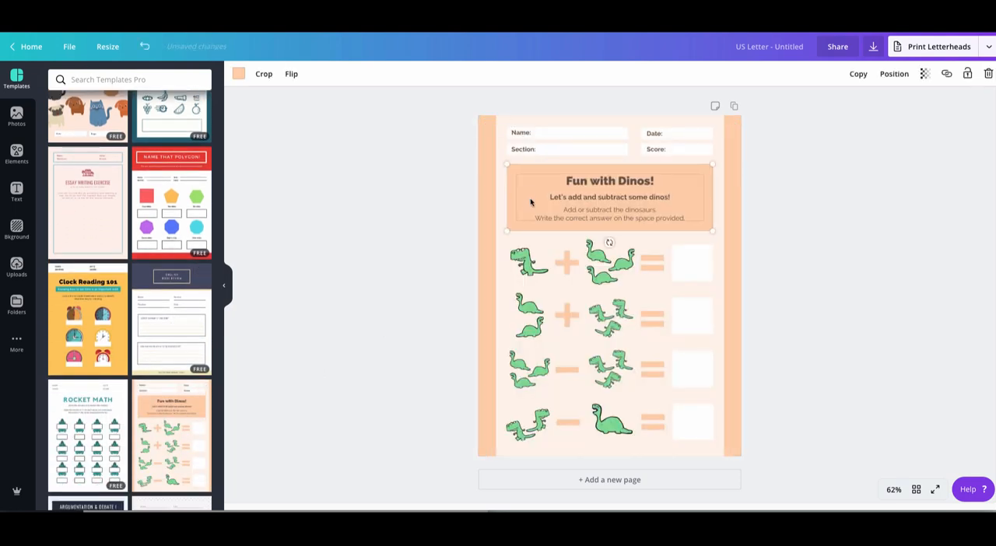
left_click(526, 267)
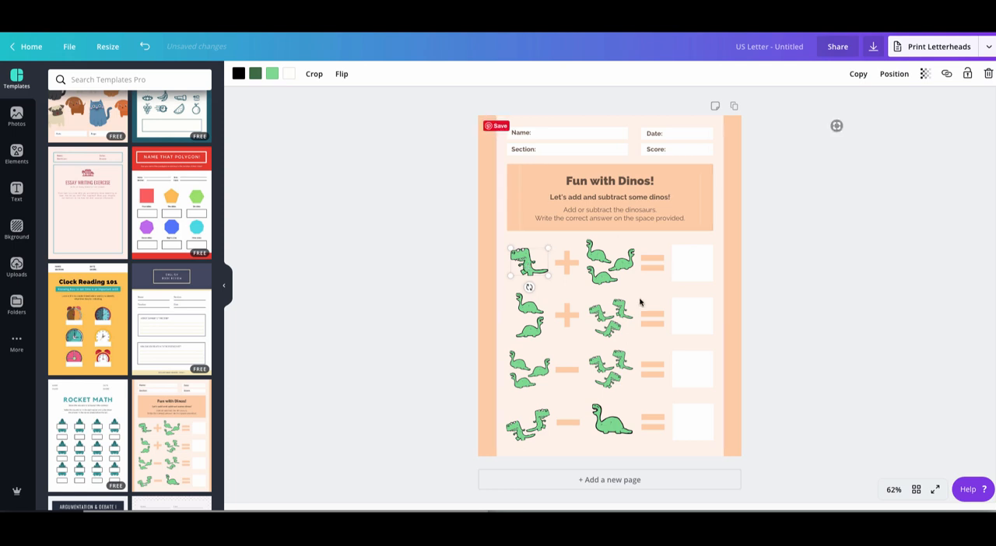
- Try the "Writing Exercise" template, and replace it with the "Argumentation & Debate I" template
scroll(188, 410, "down", 4)
left_click(189, 411)
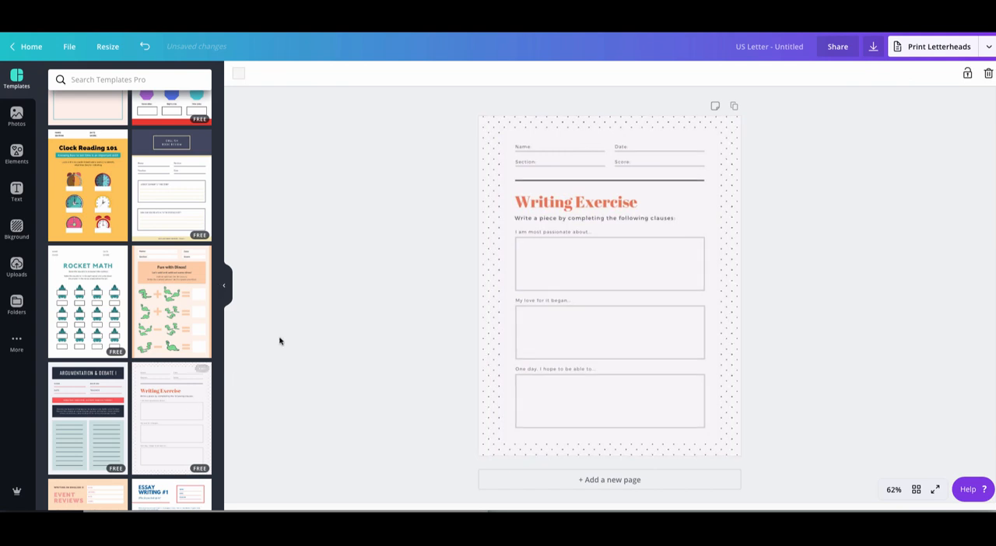
left_click(121, 444)
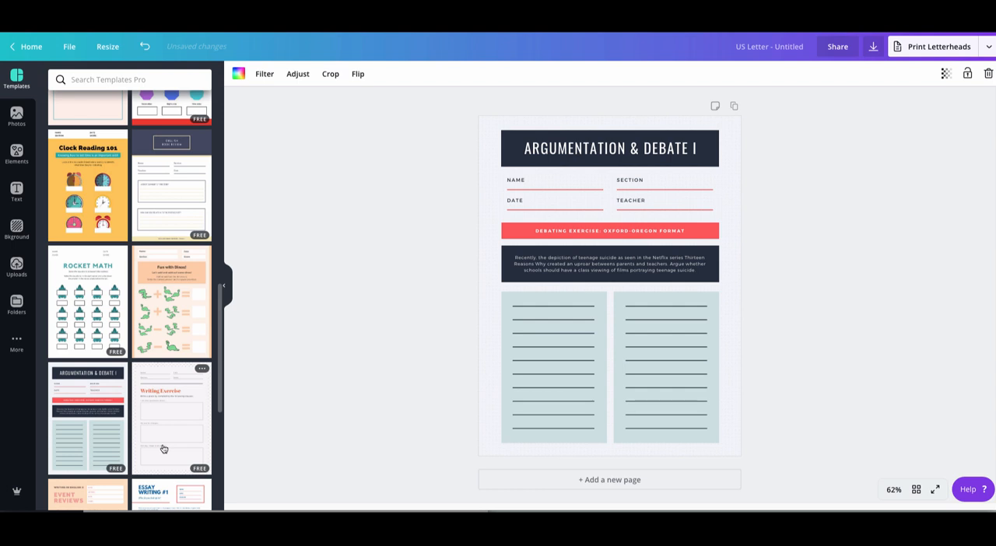
- Recolor the left lined writing block with the red from the document palette
left_click(589, 295)
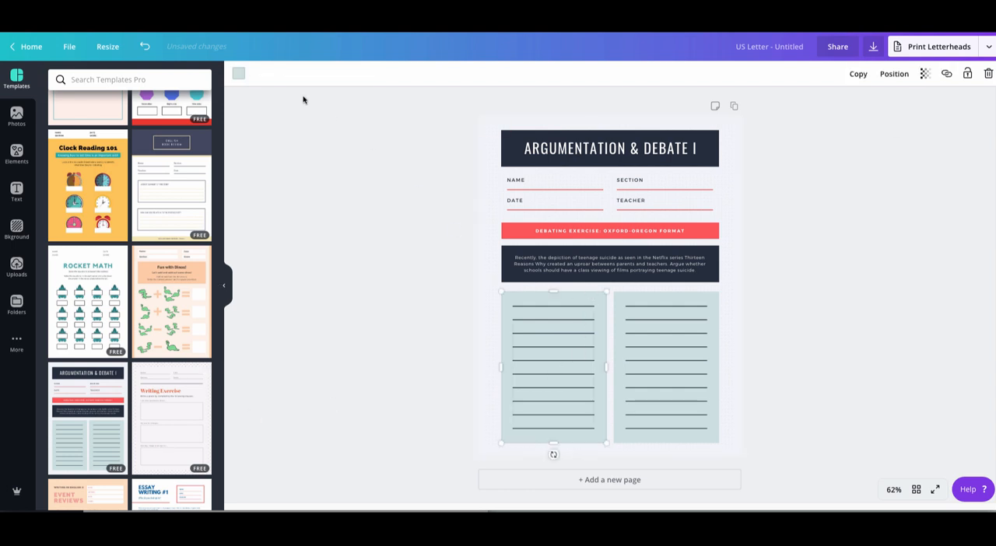
left_click(238, 74)
left_click(178, 117)
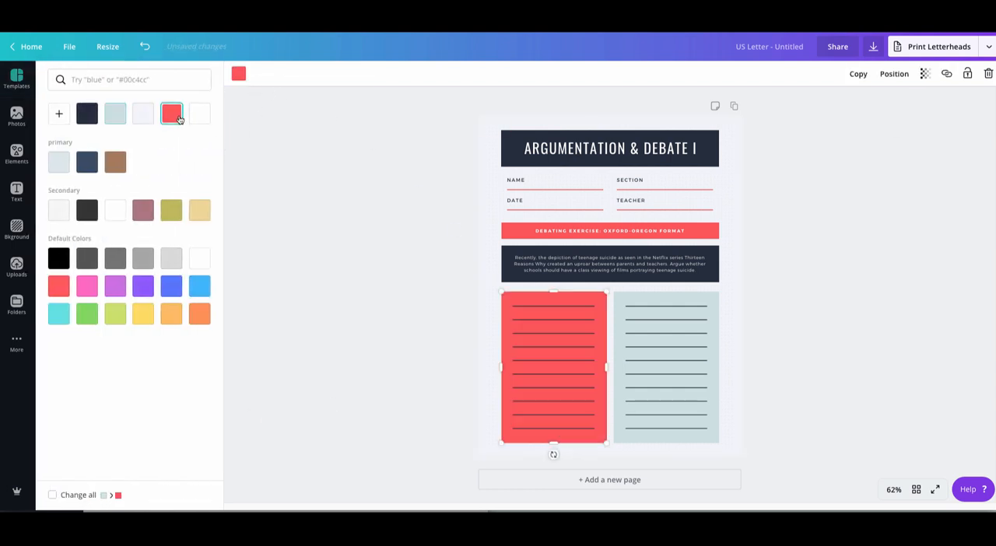
left_click(452, 402)
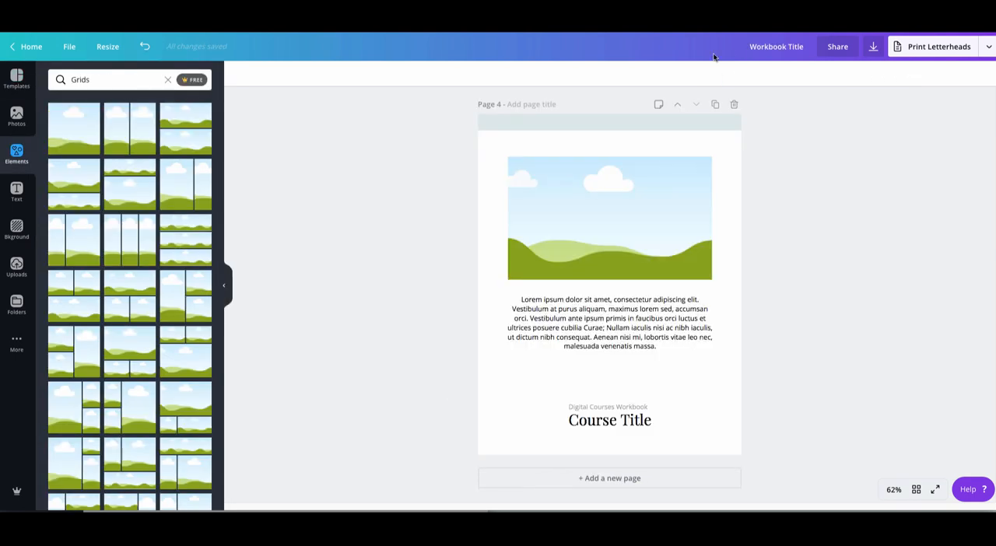
- Make the "Module 1" text above the photo collage on page 2 of the Workbook Title design bold
scroll(640, 338, "up", 1)
scroll(639, 338, "up", 15)
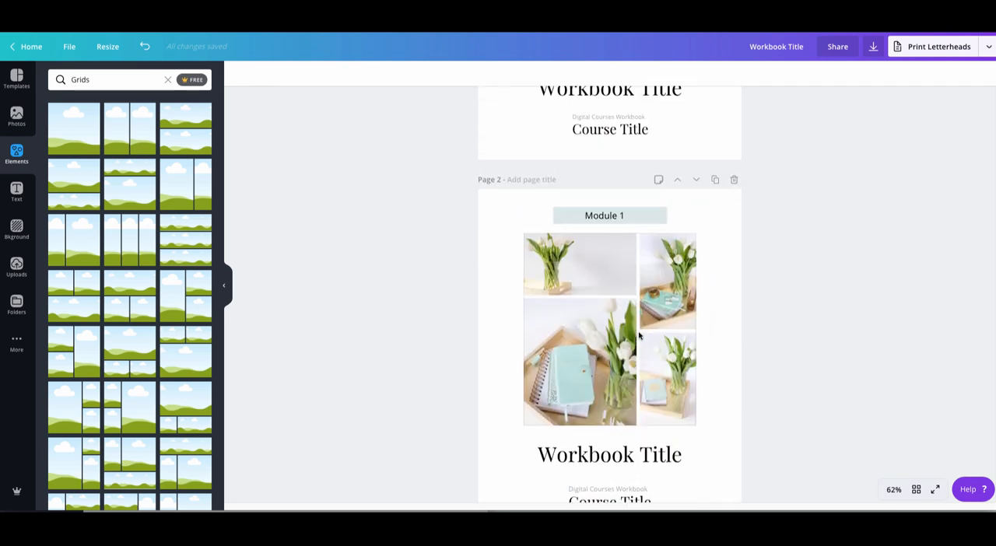
scroll(639, 336, "down", 10)
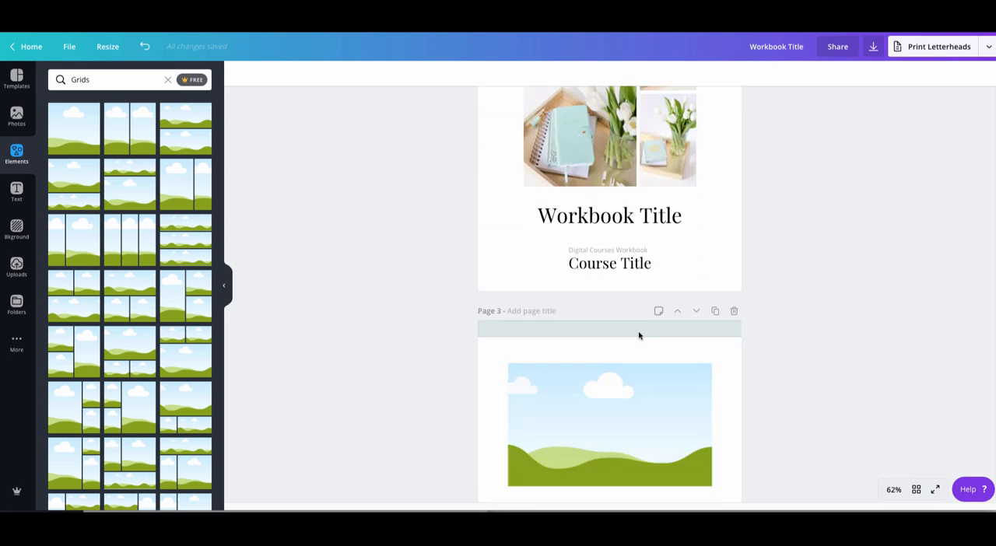
scroll(640, 336, "up", 6)
scroll(639, 336, "up", 3)
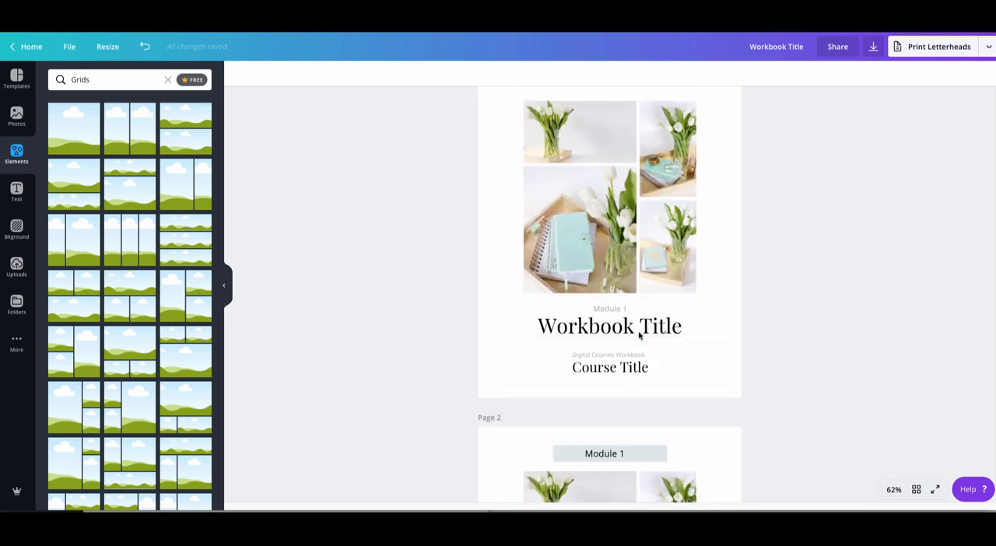
scroll(638, 336, "down", 1)
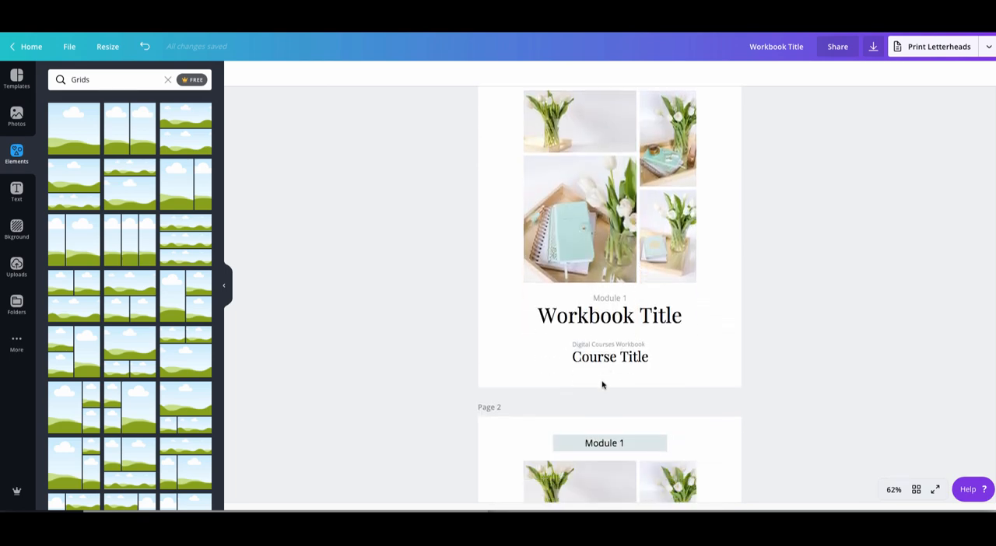
left_click(603, 443)
left_click(603, 444)
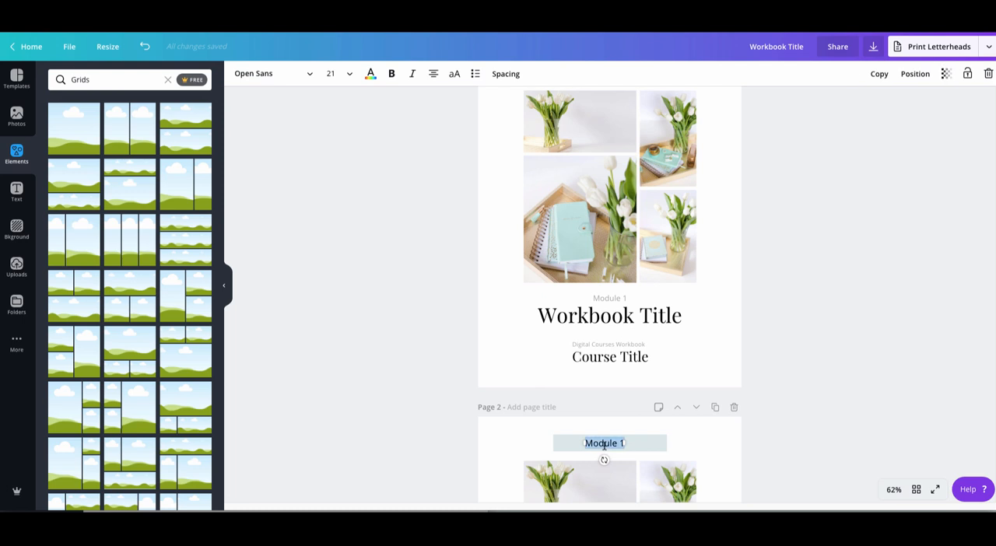
key("ctrl+b")
left_click(829, 421)
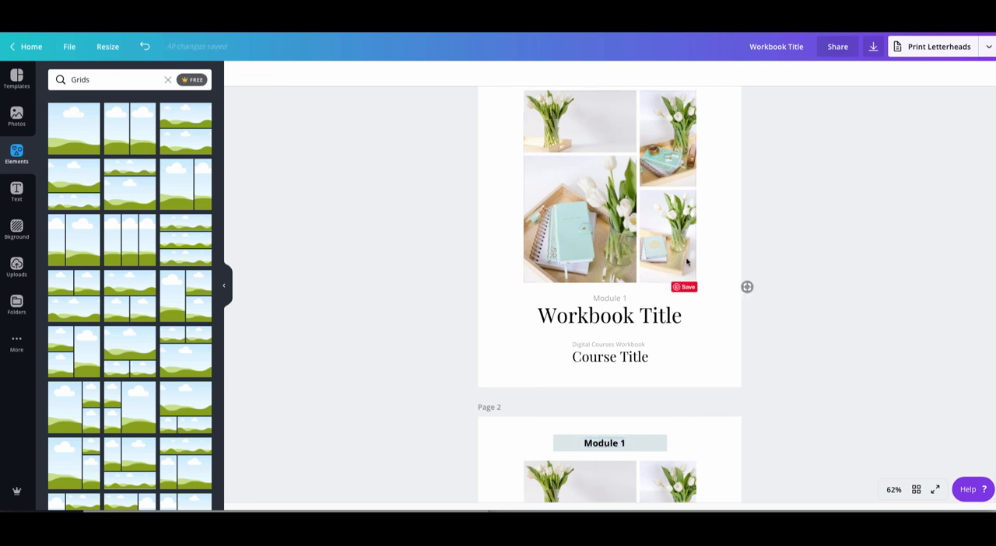
- Delete the landscape image placeholder on page 4 and select the Lorem ipsum paragraph below it
scroll(686, 261, "up", 1)
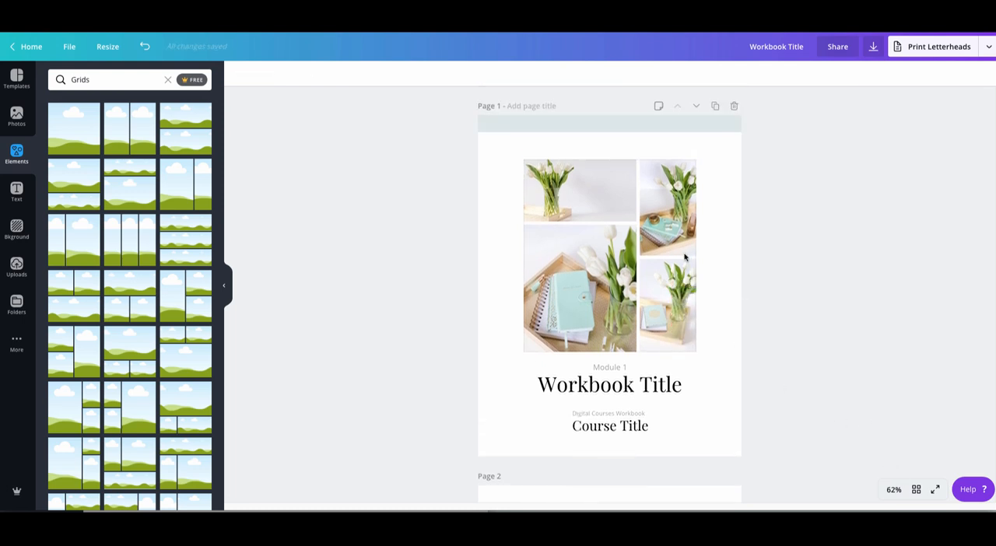
scroll(685, 255, "down", 5)
scroll(683, 255, "down", 6)
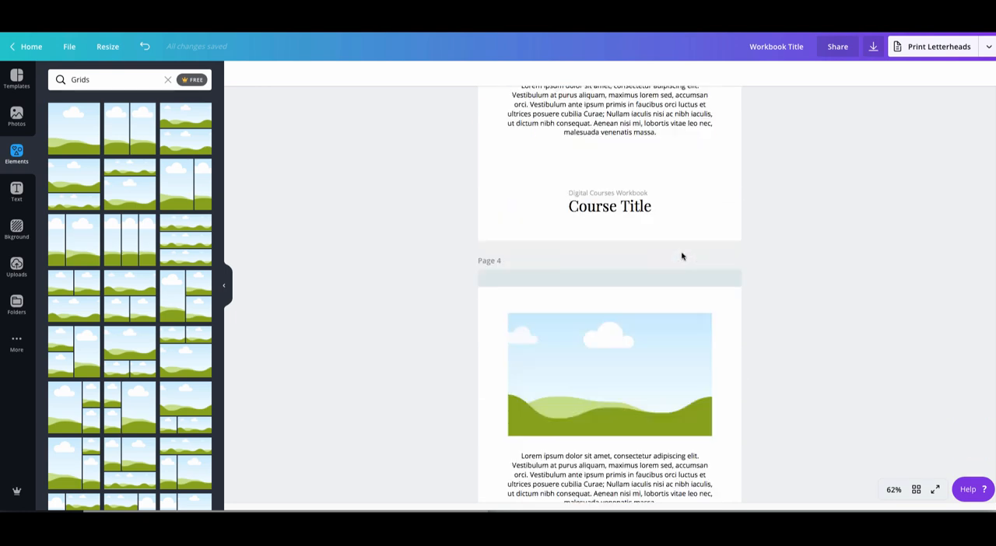
scroll(682, 253, "up", 1)
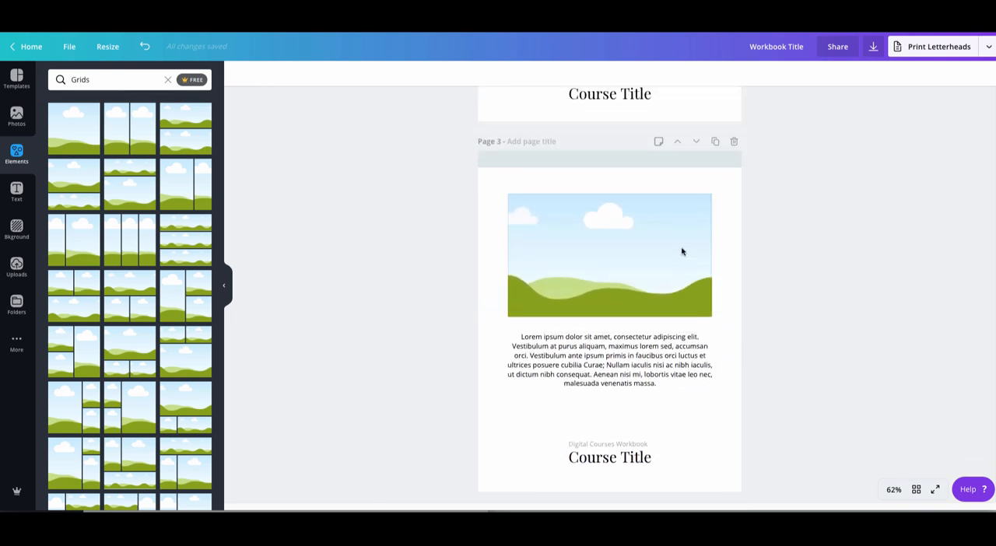
scroll(660, 340, "down", 1)
scroll(660, 333, "down", 5)
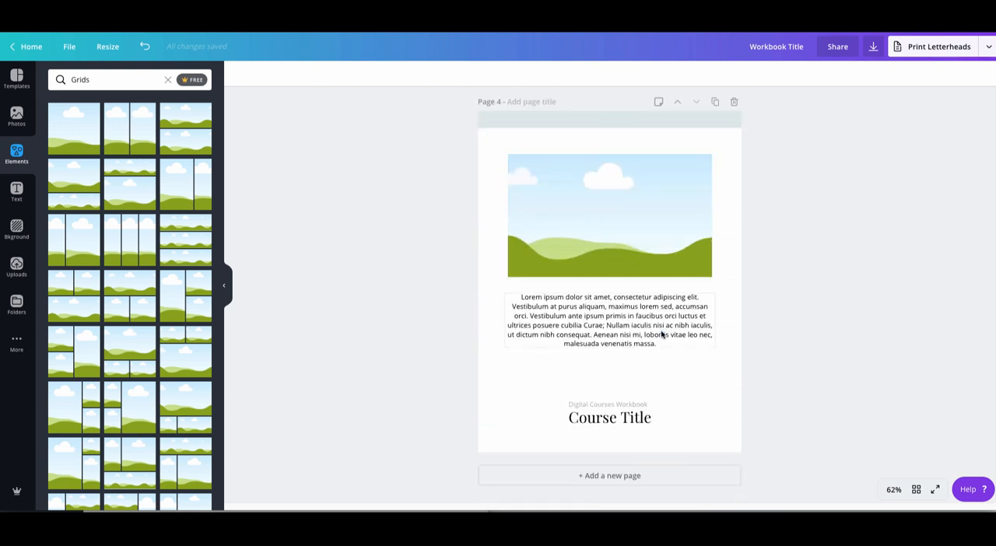
left_click(607, 183)
key("Delete")
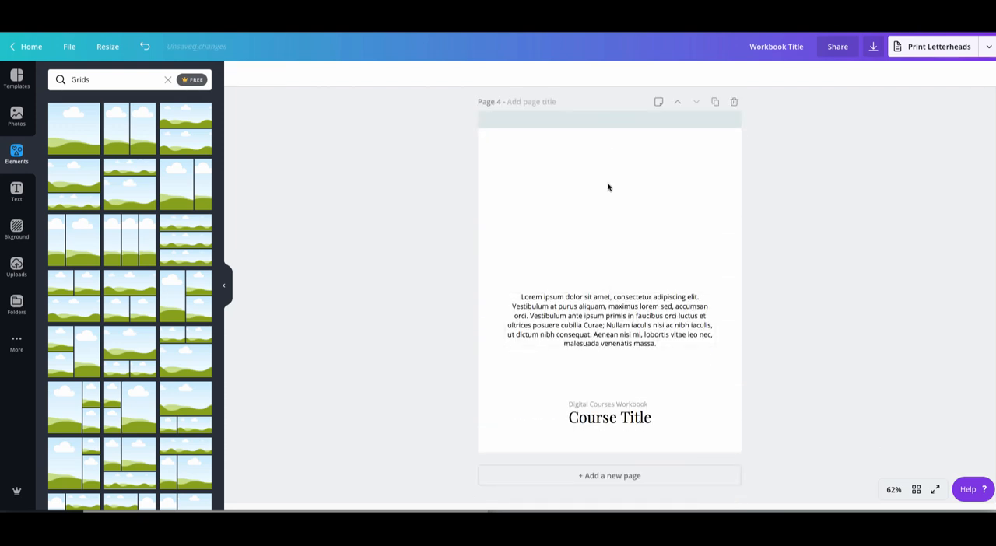
left_click(614, 335)
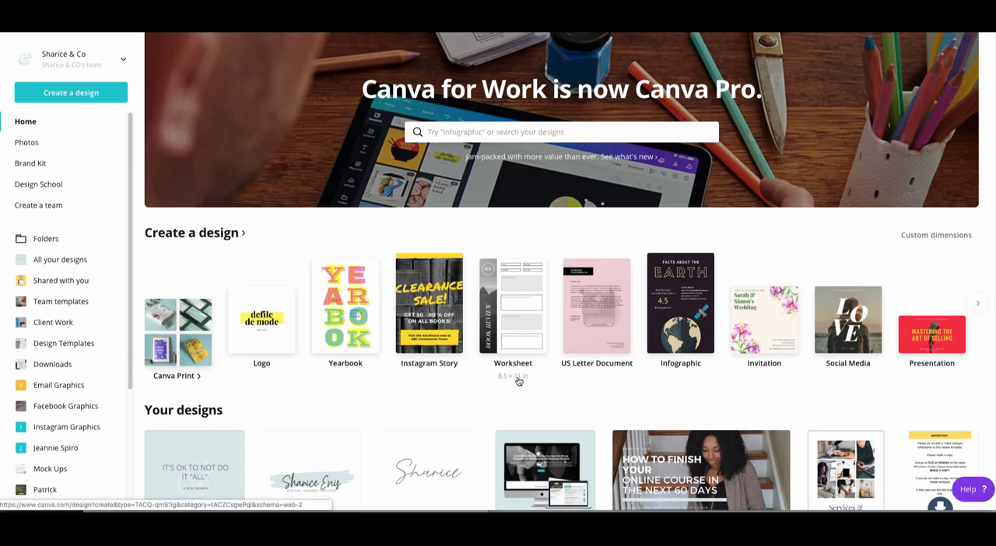
left_click(978, 308)
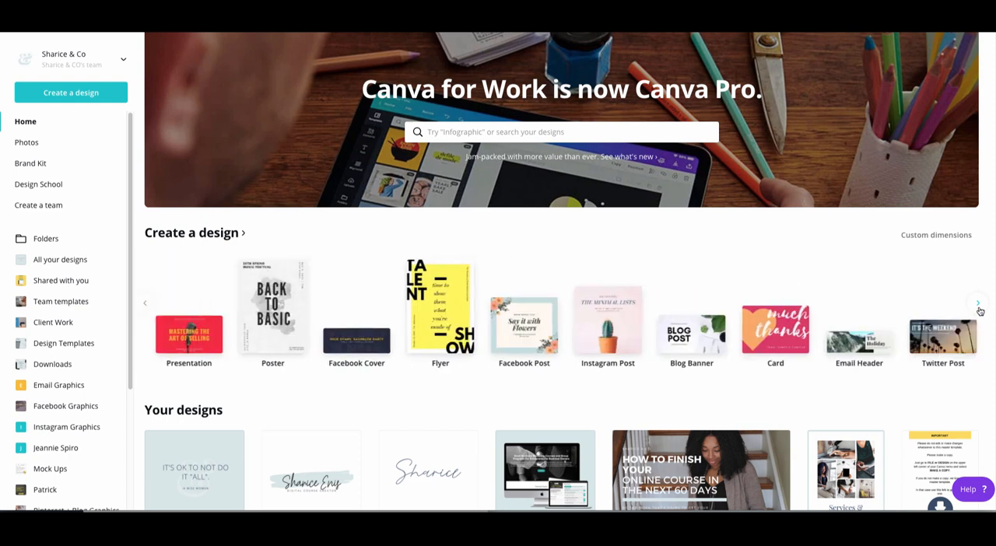
left_click(978, 308)
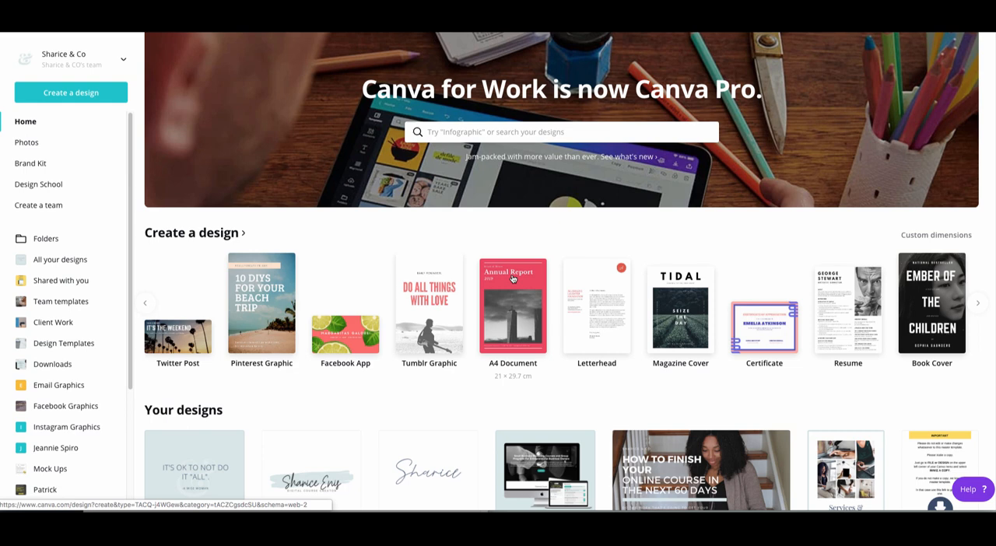
left_click(146, 308)
left_click(147, 308)
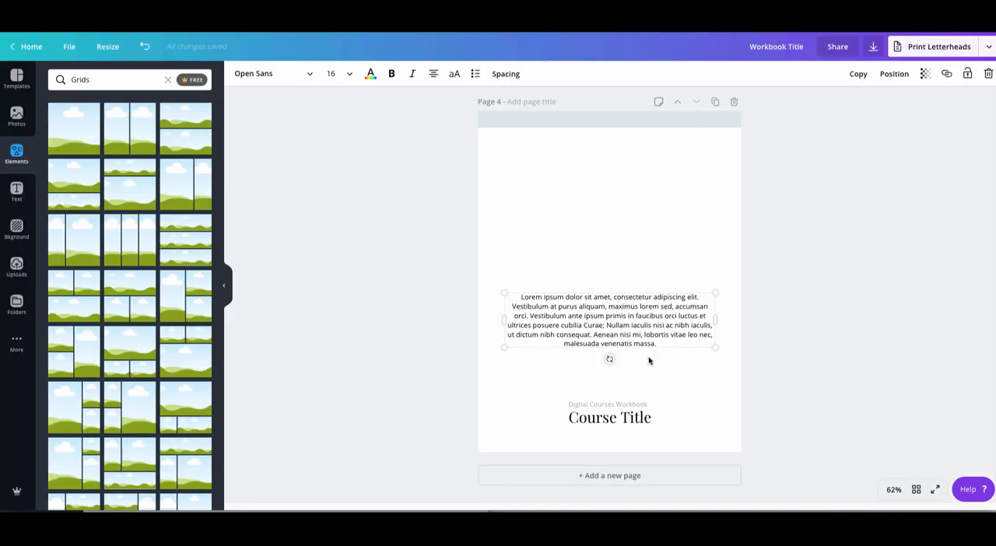
- Add a blank page 5 to the workbook and place a plain square shape from the recently used elements on it
left_click(627, 475)
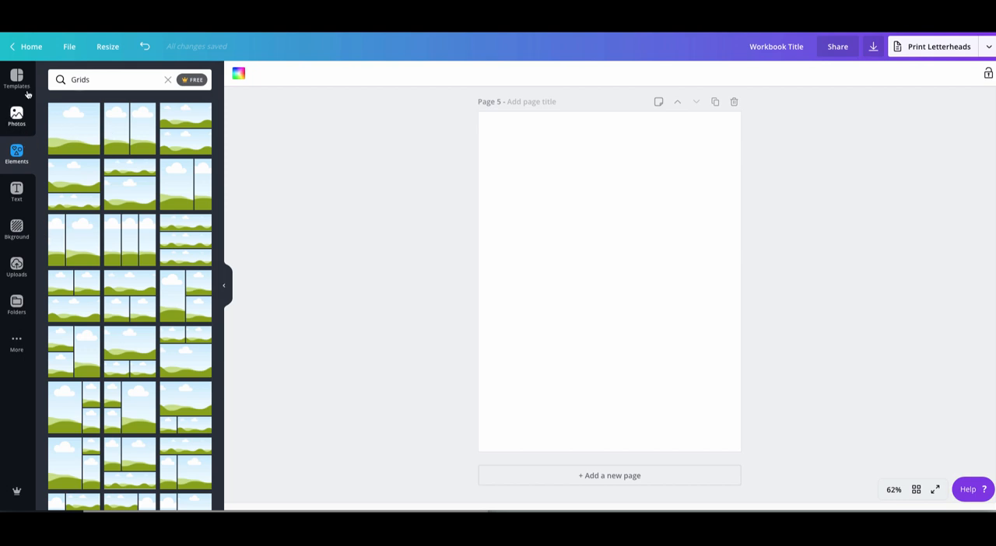
left_click(167, 80)
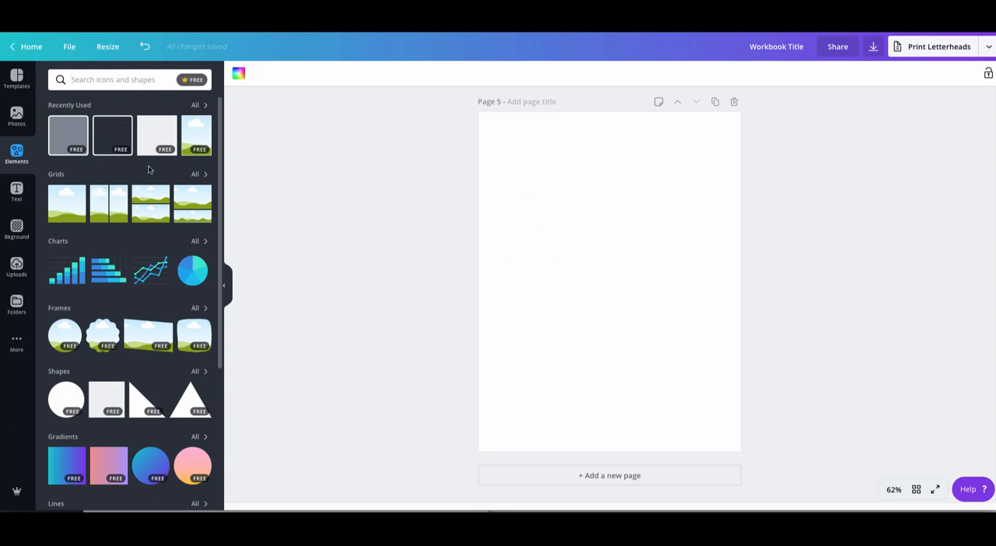
left_click(162, 138)
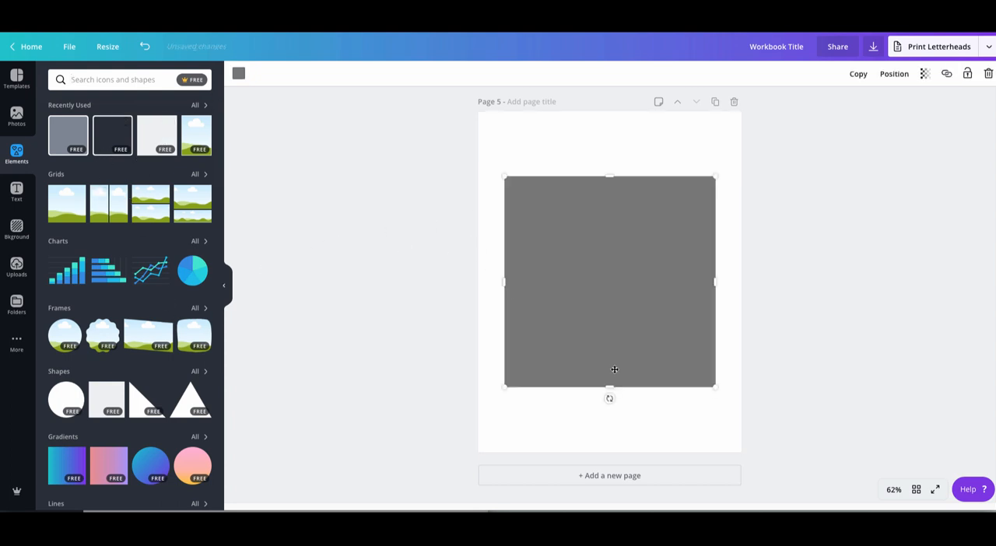
- Reshape the square into a thin banner about 846 wide, spanning the full page width along the top edge of page 5
left_click_drag(609, 385, 590, 122)
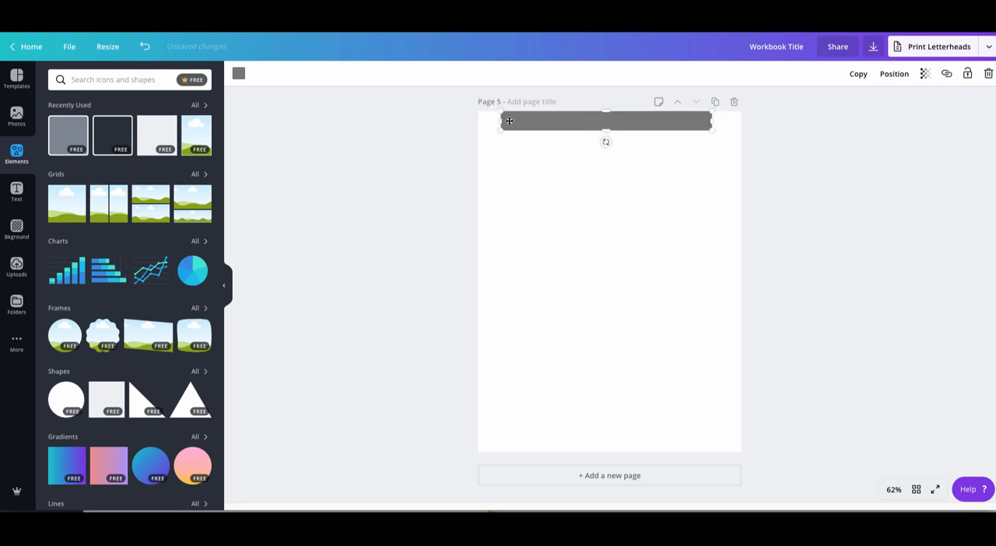
left_click_drag(497, 121, 477, 121)
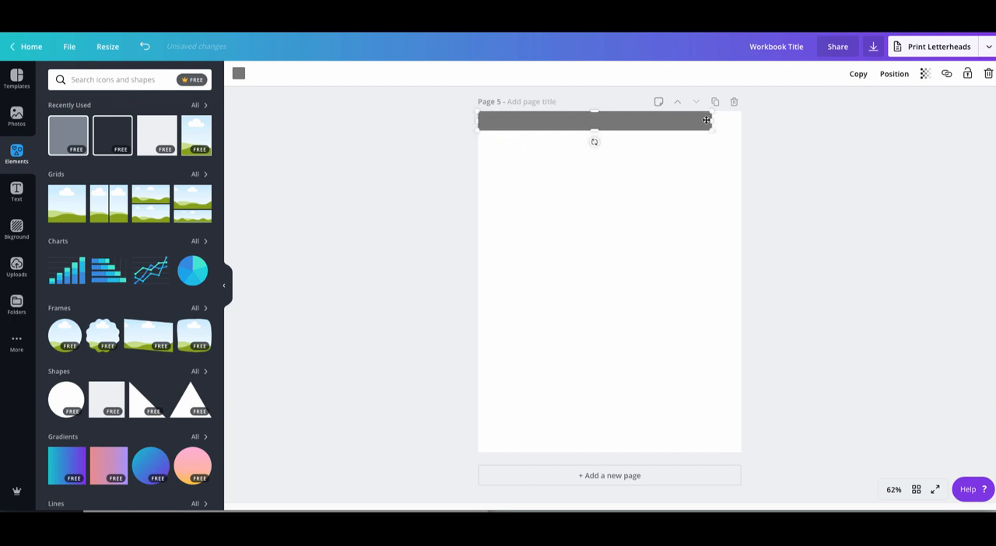
left_click_drag(724, 119, 749, 117)
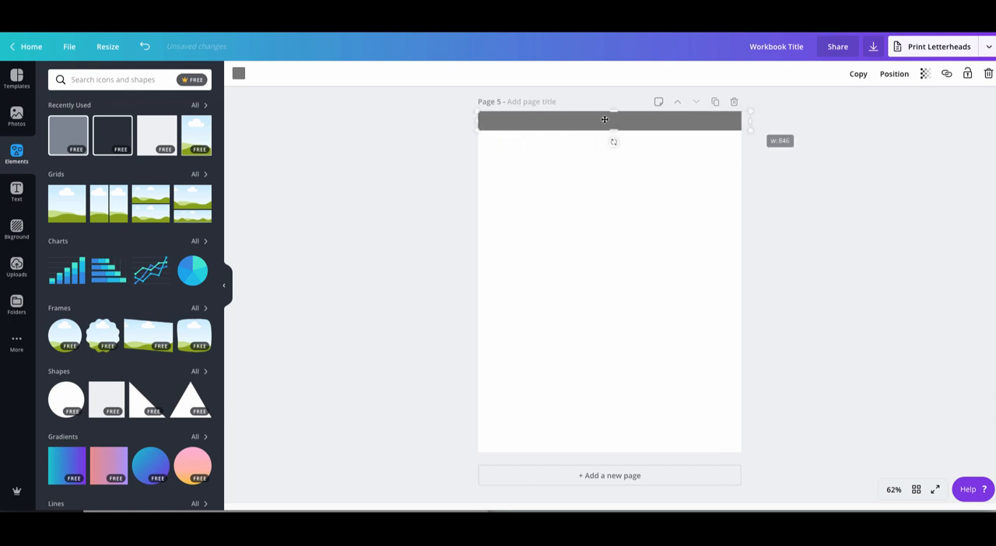
- Recolor the page 5 banner with the pale blue-green from the document palette
left_click(239, 78)
left_click(168, 116)
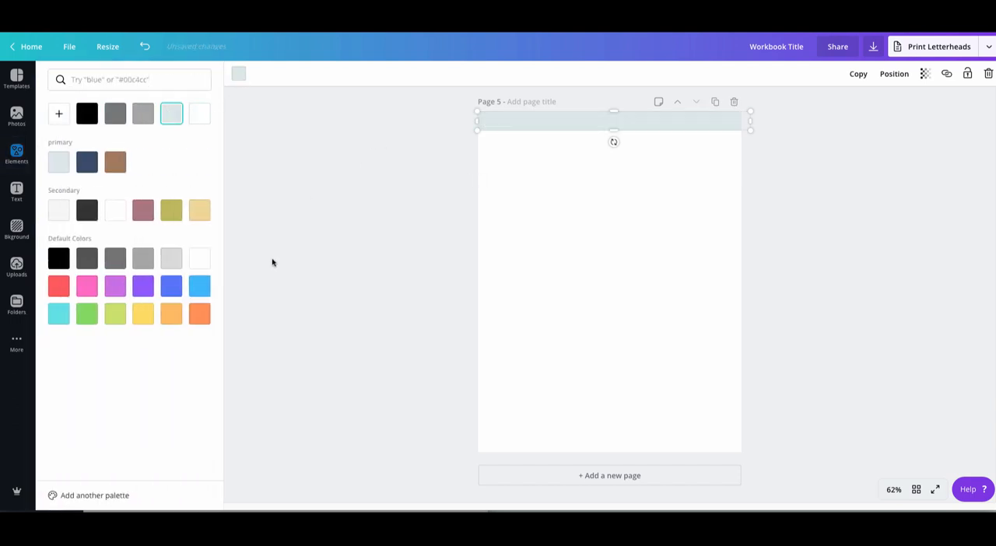
left_click(571, 222)
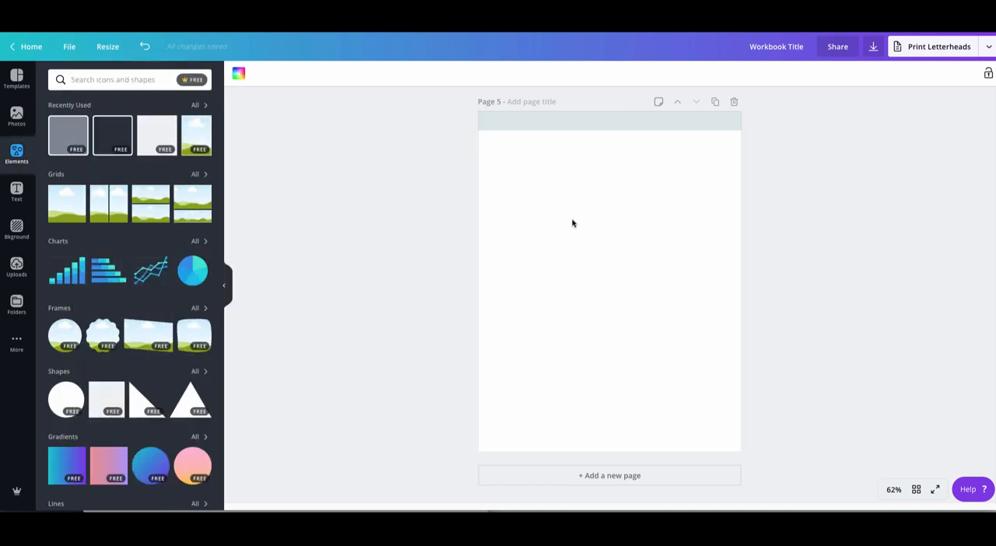
- Add a text box to page 5 reading "Worksheet Title"
scroll(573, 221, "up", 5)
scroll(575, 218, "up", 10)
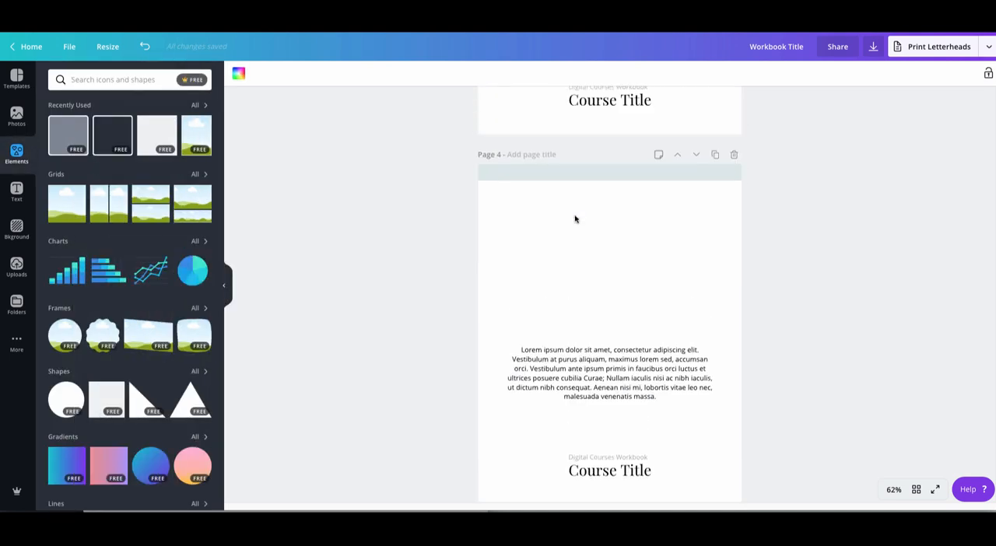
scroll(574, 218, "down", 15)
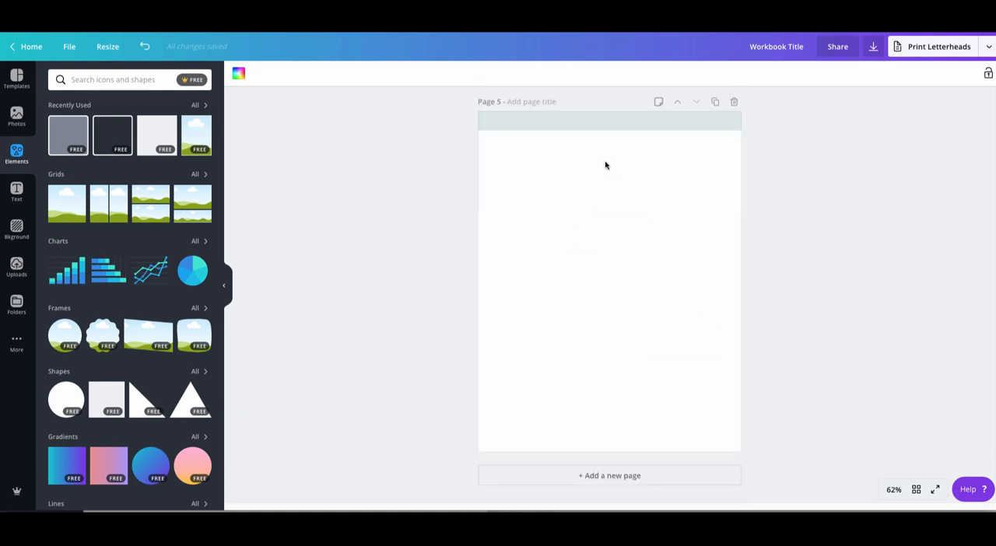
key("t")
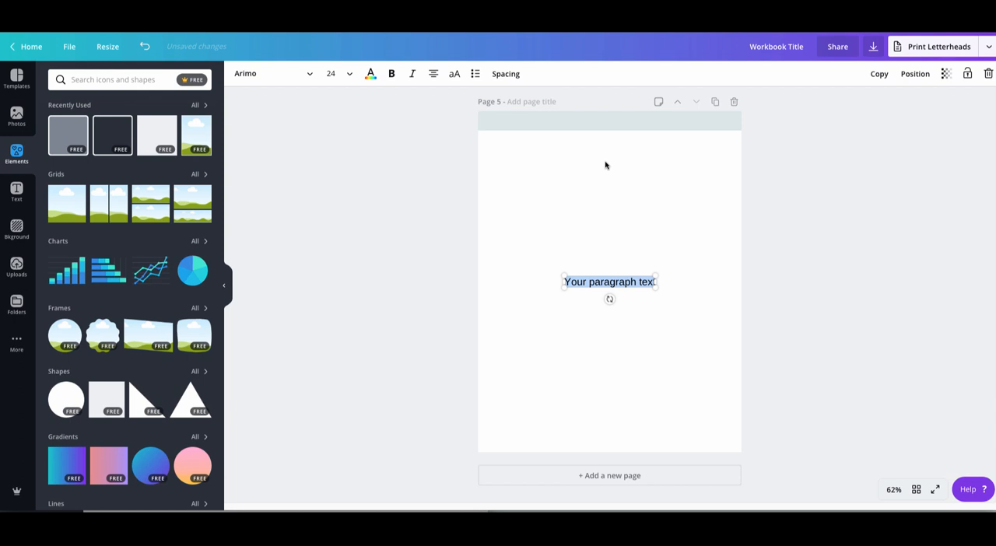
double_click(624, 282)
key("BackSpace")
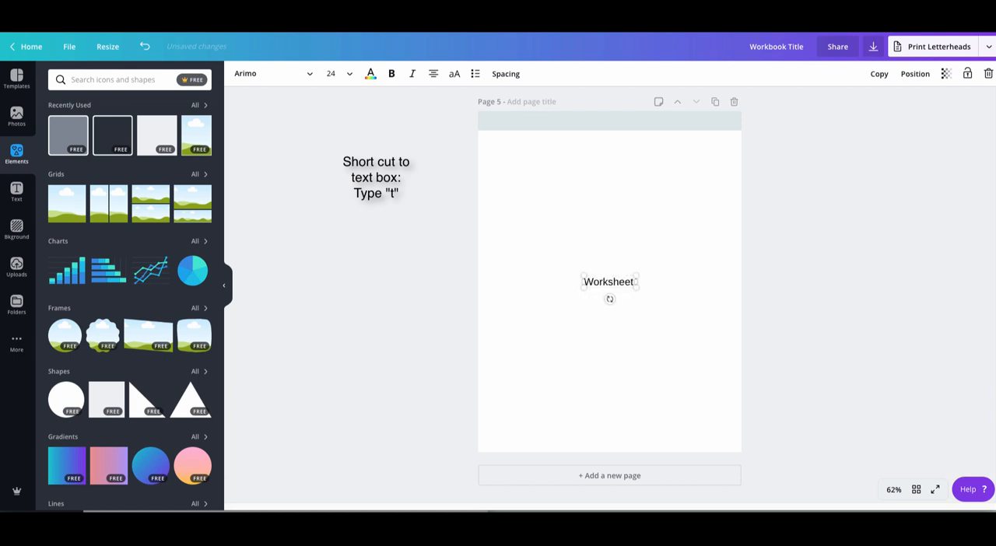
type("Worksheet Title")
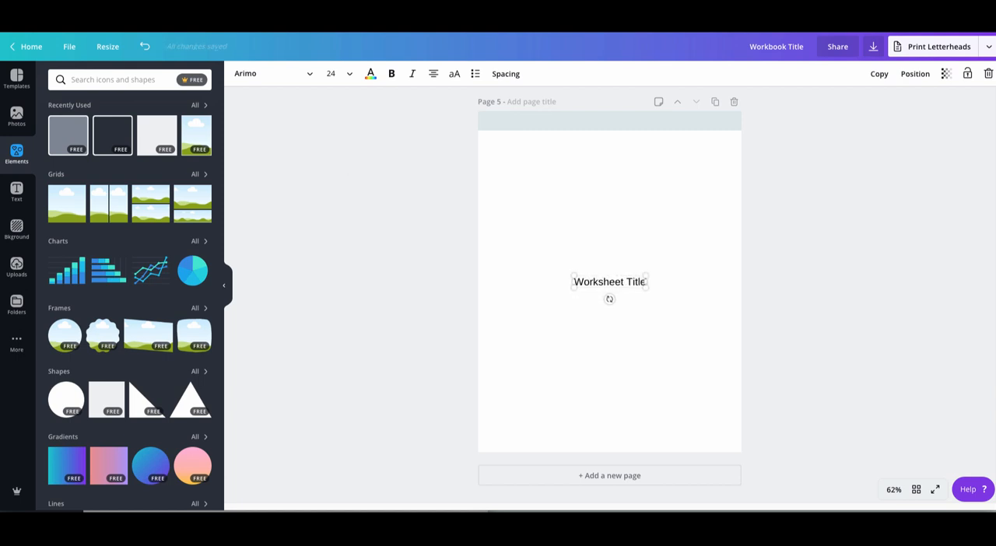
- Format the Worksheet Title text in Playfair Display at size 42
left_click(293, 78)
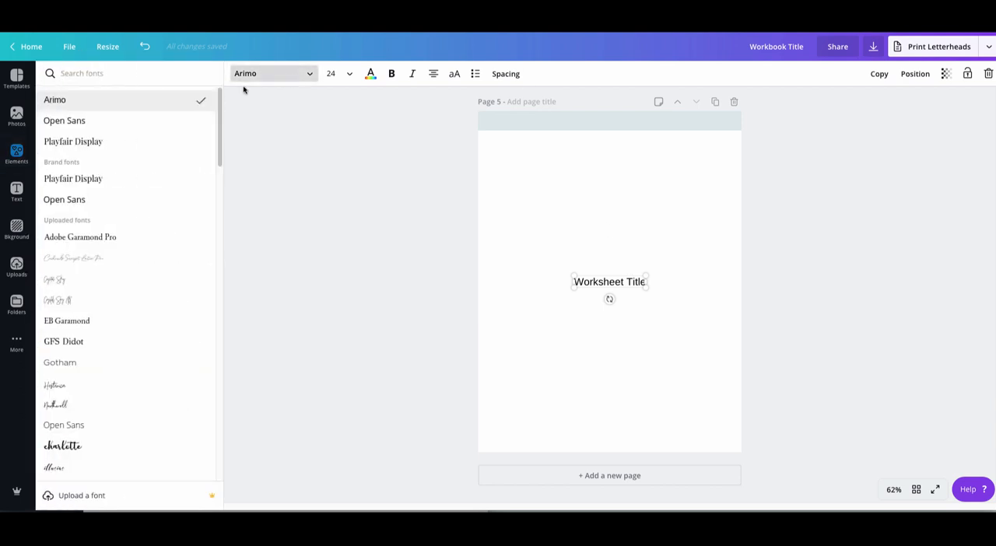
left_click(163, 147)
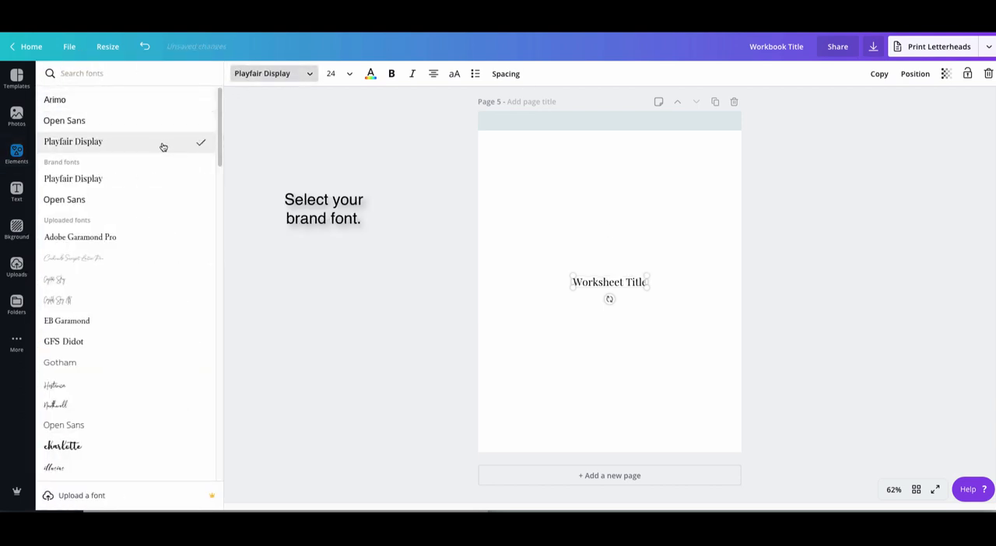
left_click(345, 74)
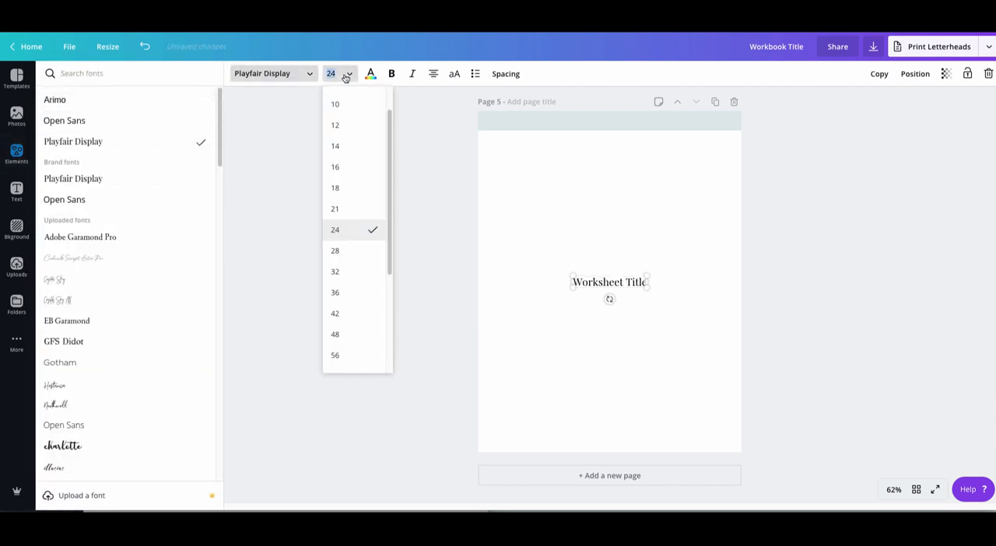
left_click(347, 314)
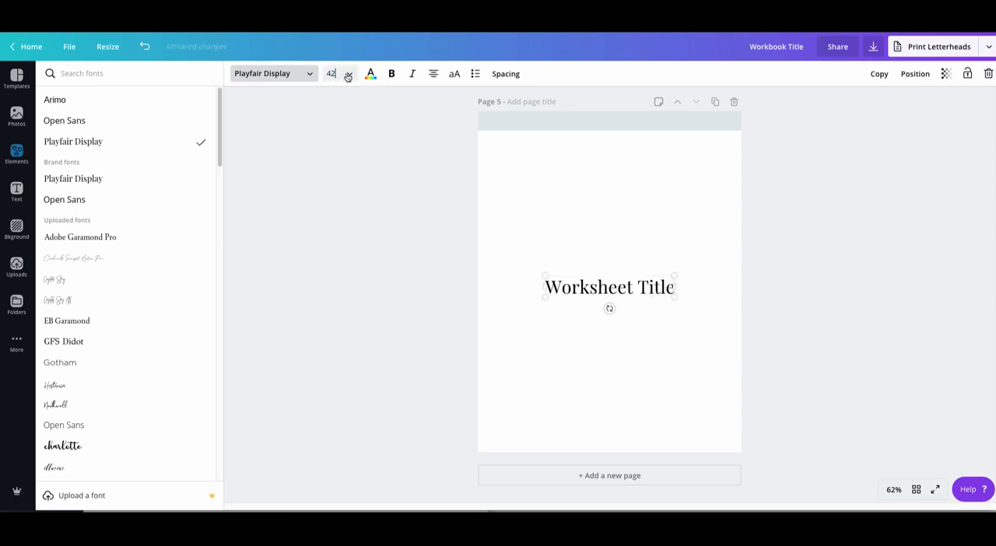
left_click(348, 75)
left_click(350, 274)
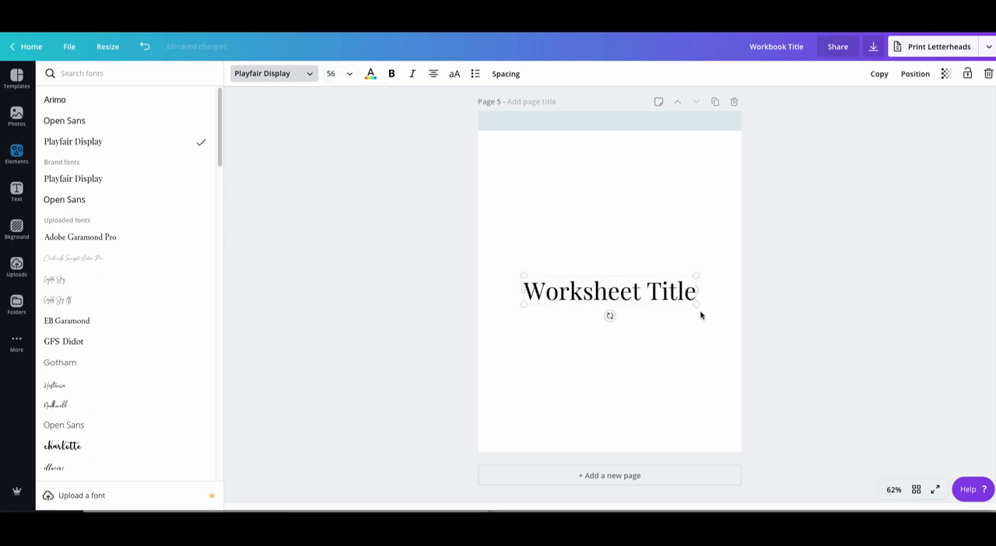
left_click(351, 74)
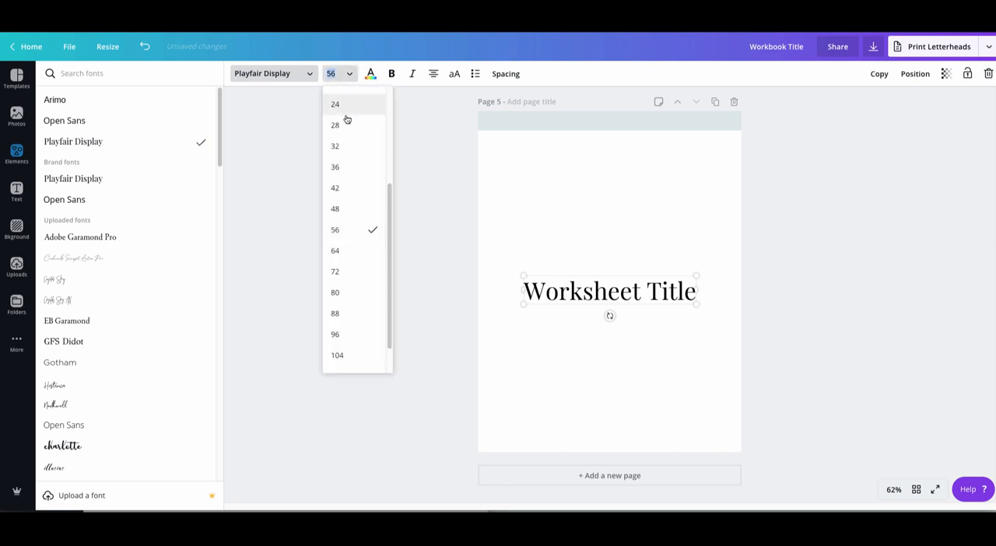
left_click(347, 208)
left_click(350, 73)
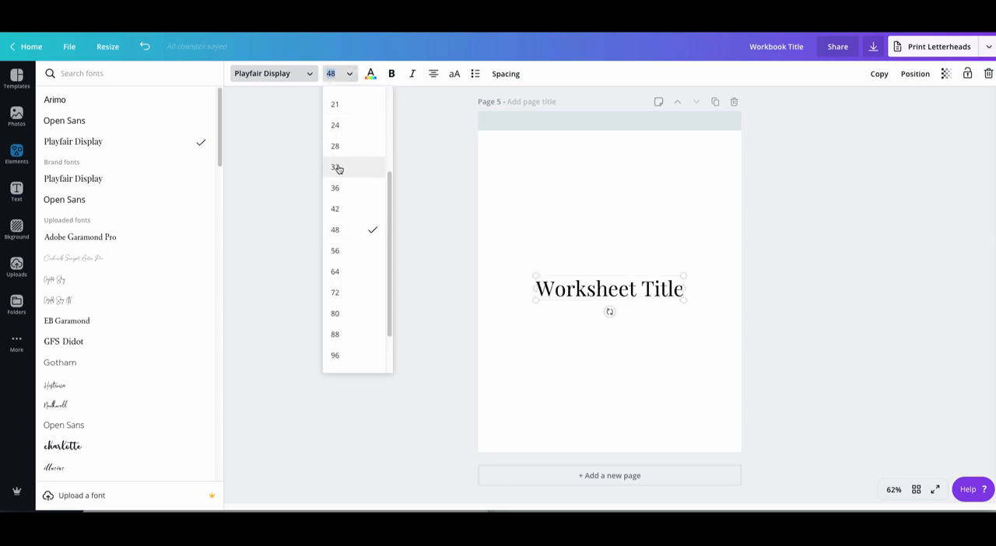
left_click(335, 208)
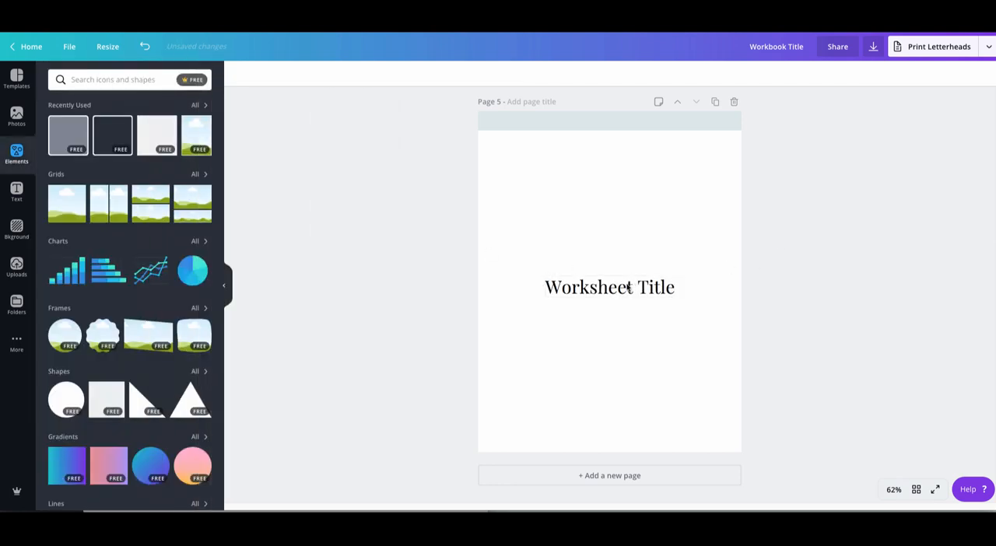
- Move the Worksheet Title up to sit horizontally centered just below the page 5 banner
left_click_drag(624, 282, 625, 148)
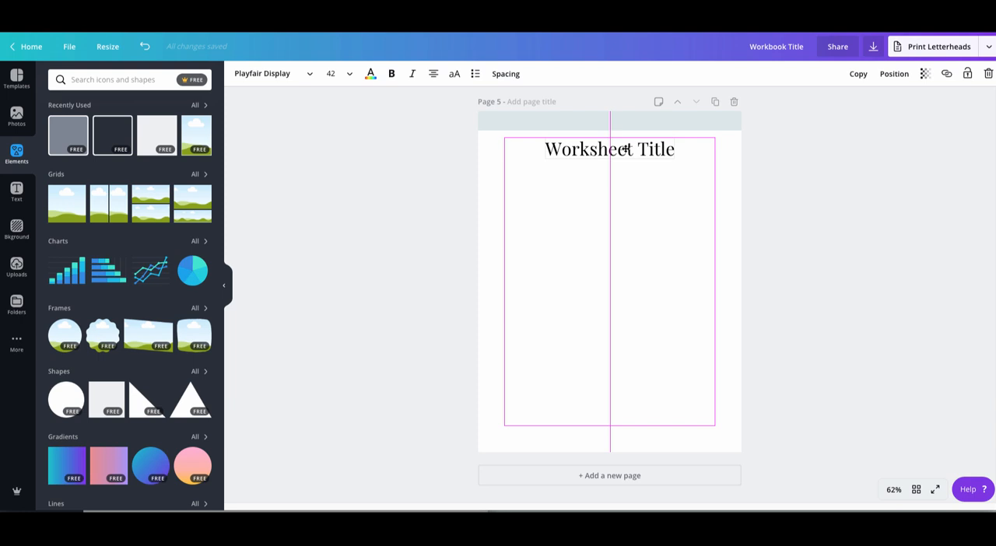
left_click_drag(626, 147, 629, 147)
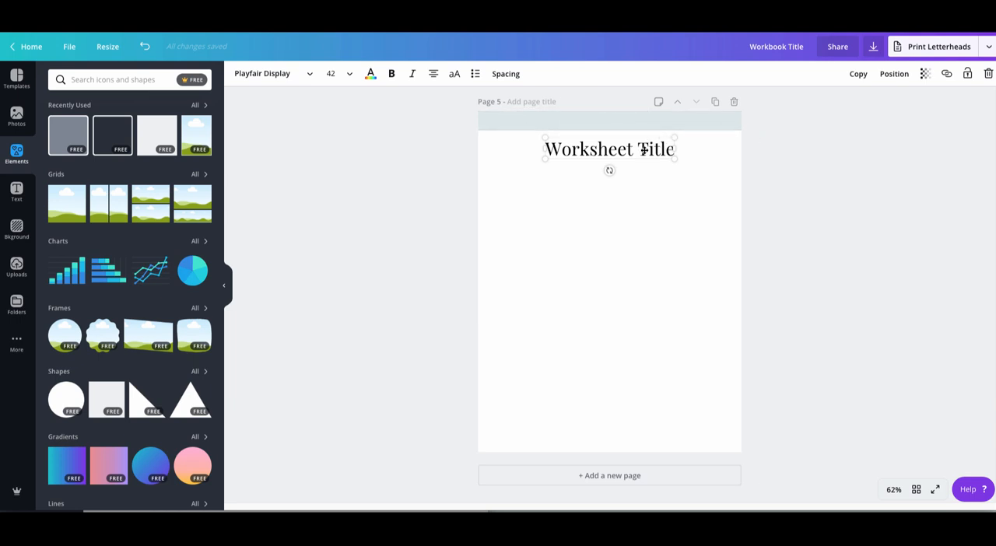
mouse_move(642, 149)
left_mouse_down()
mouse_move(643, 117)
mouse_move(634, 122)
mouse_move(643, 149)
left_mouse_up()
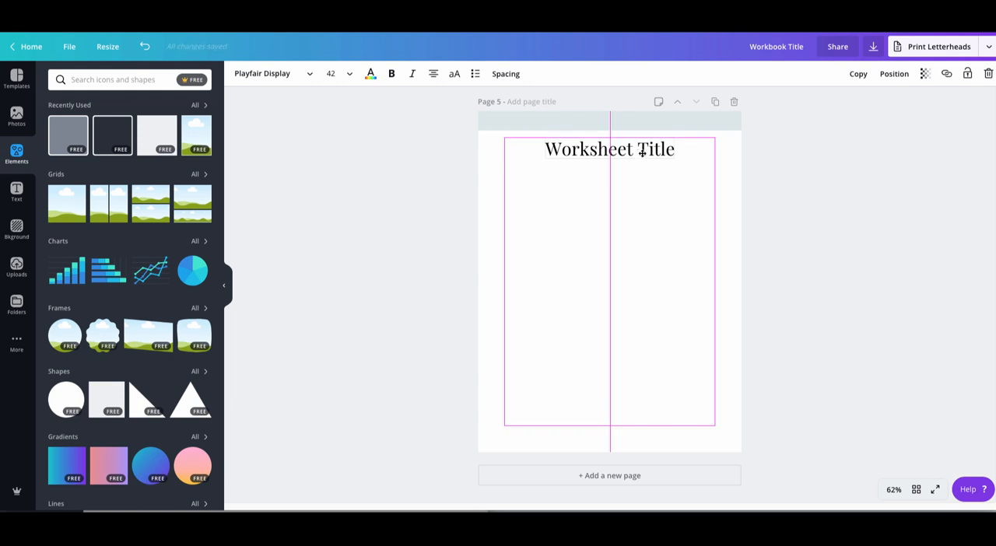
- Place a wide rectangle centered below the worksheet title as an answer box and color it light gray
left_click_drag(642, 152, 600, 254)
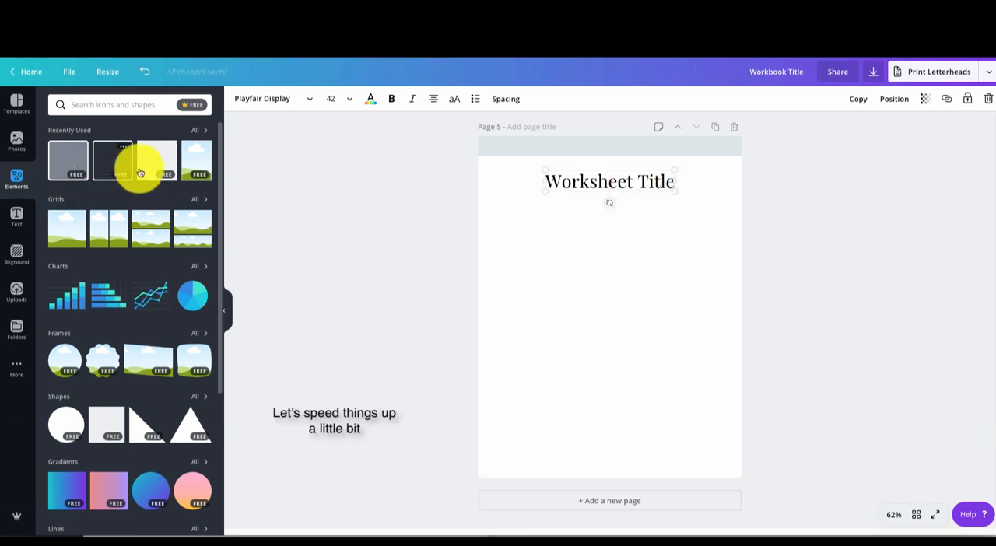
left_click(140, 171)
left_click_drag(714, 253, 659, 252)
left_click(238, 99)
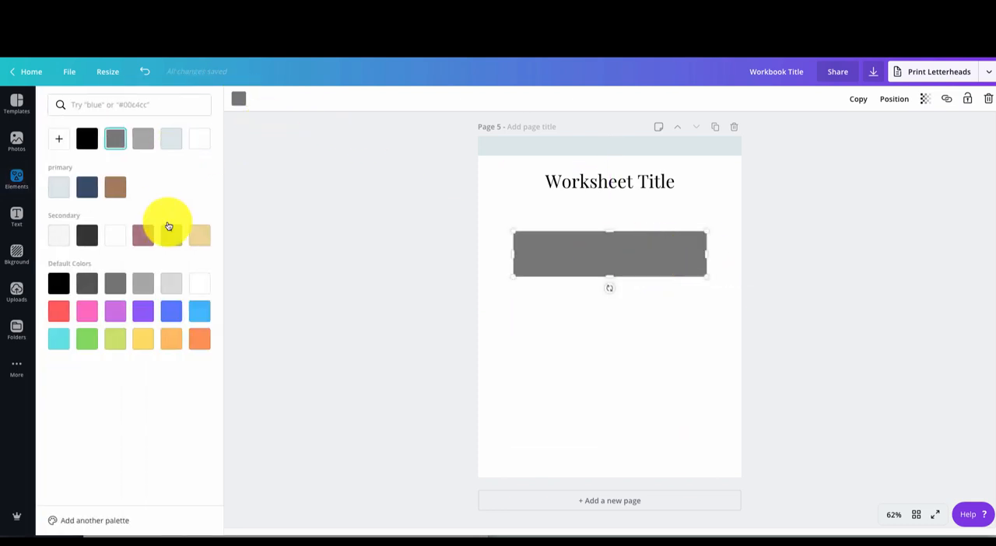
left_click(171, 282)
left_click(604, 334)
- Add the text "1. Please answer the following question" and position it directly above the gray answer box
key("t")
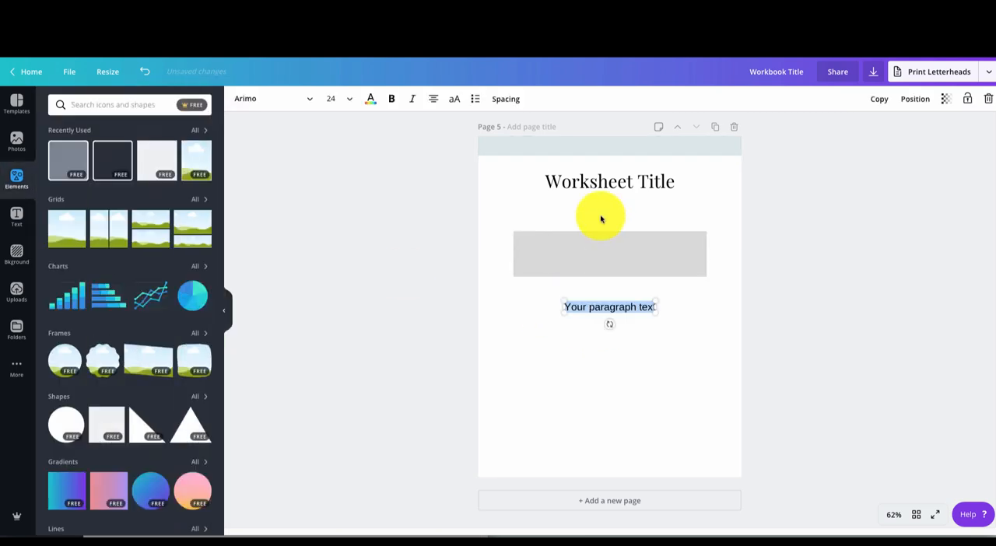
key("BackSpace")
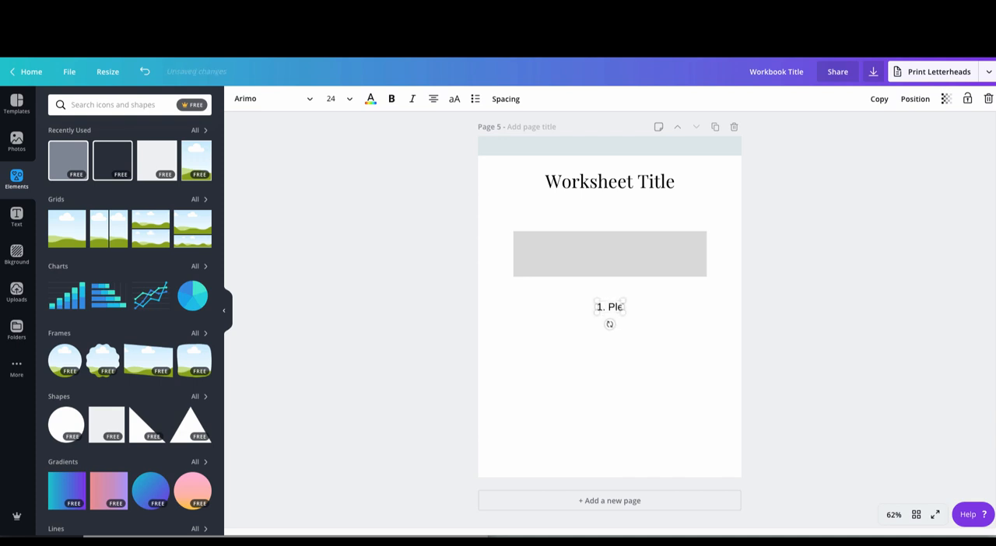
type("1. Please answer the following")
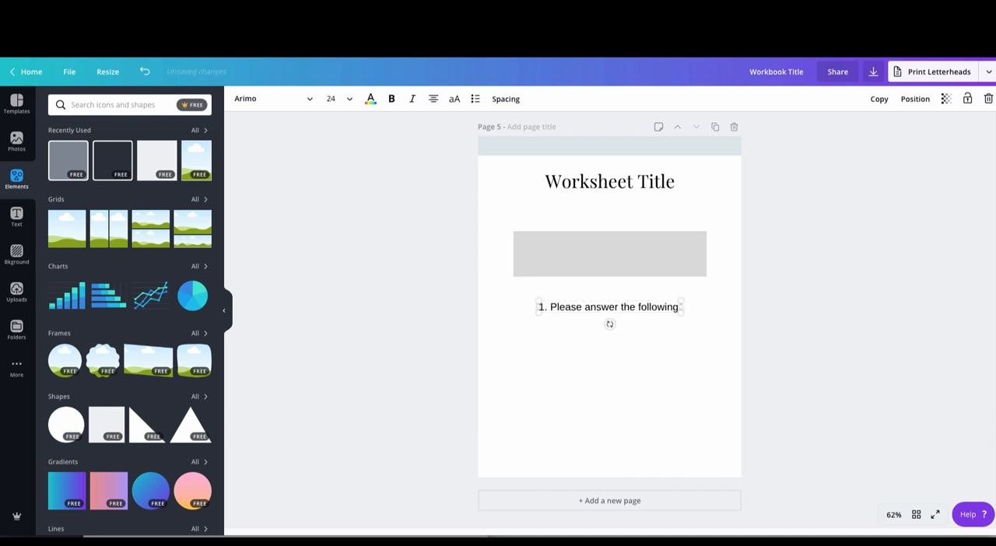
type(" question")
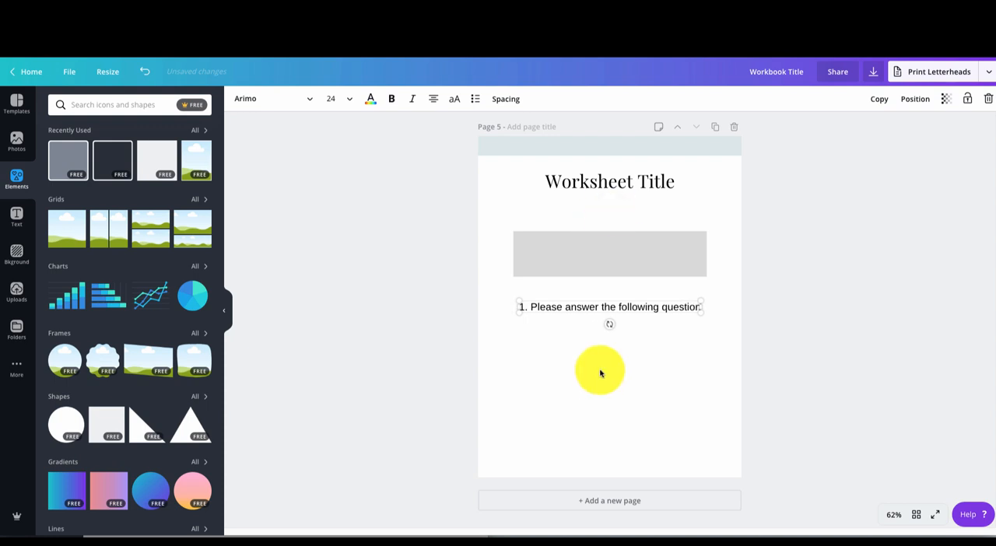
left_click(597, 362)
left_click_drag(581, 311, 569, 269)
left_click_drag(558, 221, 564, 235)
- Format the question text in Open Sans at size 16
left_click(309, 101)
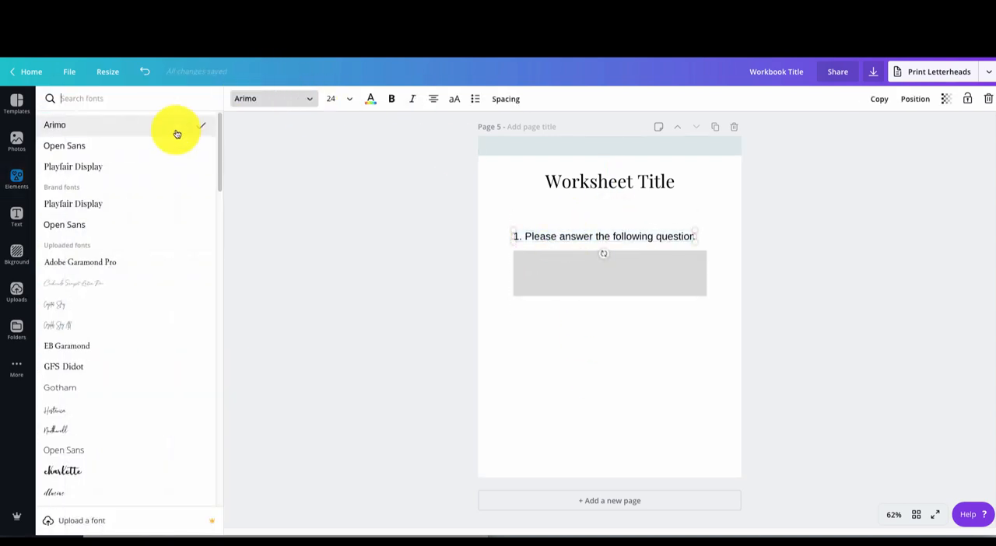
left_click(168, 144)
left_click(573, 222)
left_click(582, 235)
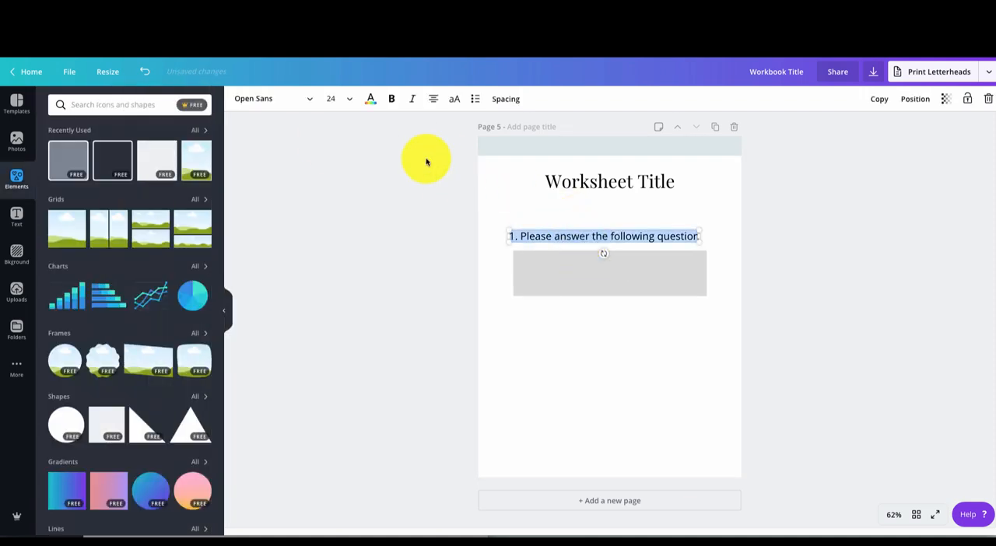
left_click(349, 102)
type("14")
key("Return")
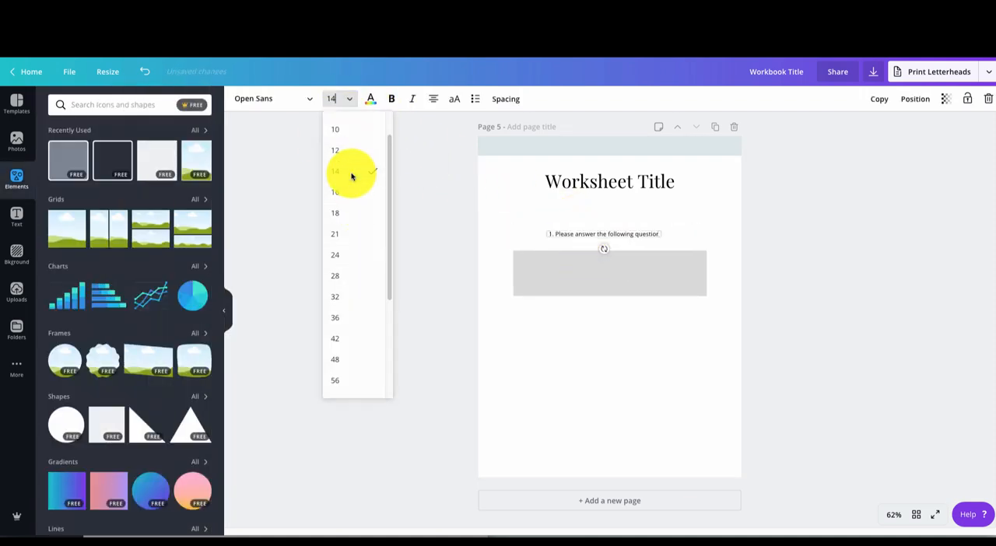
left_click(349, 98)
left_click(351, 224)
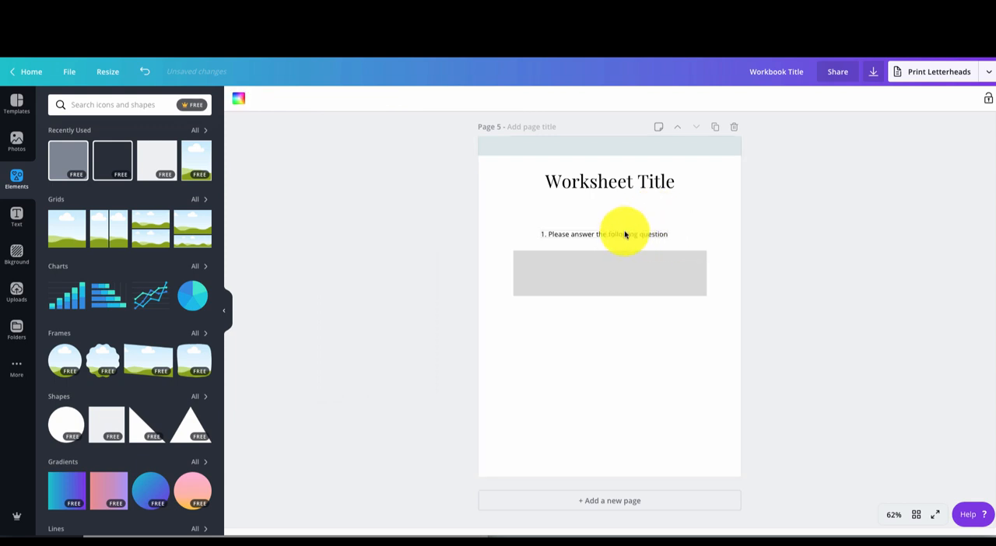
- Align the question text with the gray box's left edge and make the box slightly narrower and shorter
left_click_drag(625, 231, 594, 240)
left_click(602, 267)
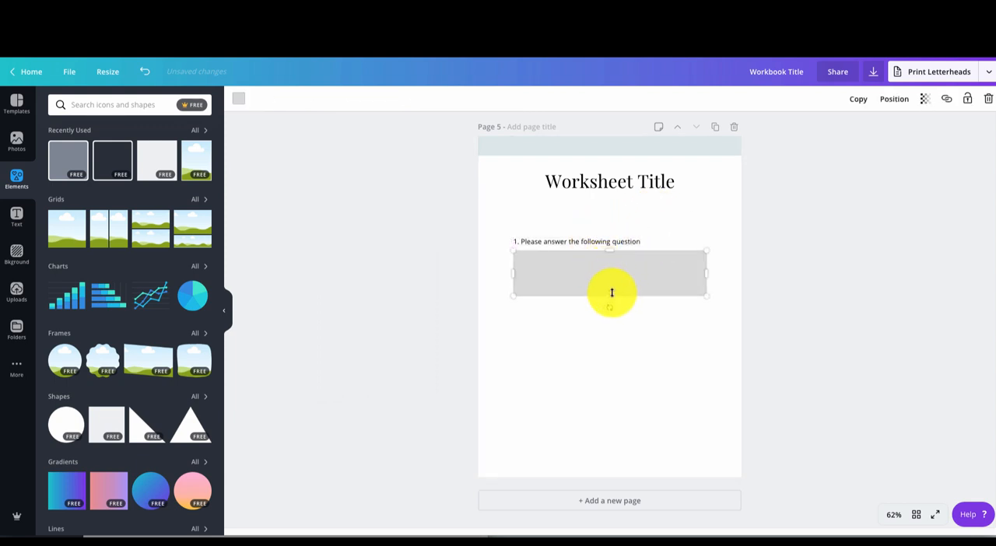
left_click_drag(610, 295, 610, 286)
left_click_drag(707, 269, 692, 271)
left_click(691, 327)
left_click_drag(595, 265, 598, 275)
- Group the question text with its answer box and place a duplicate of the group below the first
left_click_drag(532, 233, 552, 293)
left_click(840, 105)
left_click_drag(577, 249, 594, 260)
left_click(858, 99)
left_click_drag(649, 291, 645, 336)
- Add a text box with the copied Lorem ipsum text and trim it to end at "malesuada venenatis massa."
key("t")
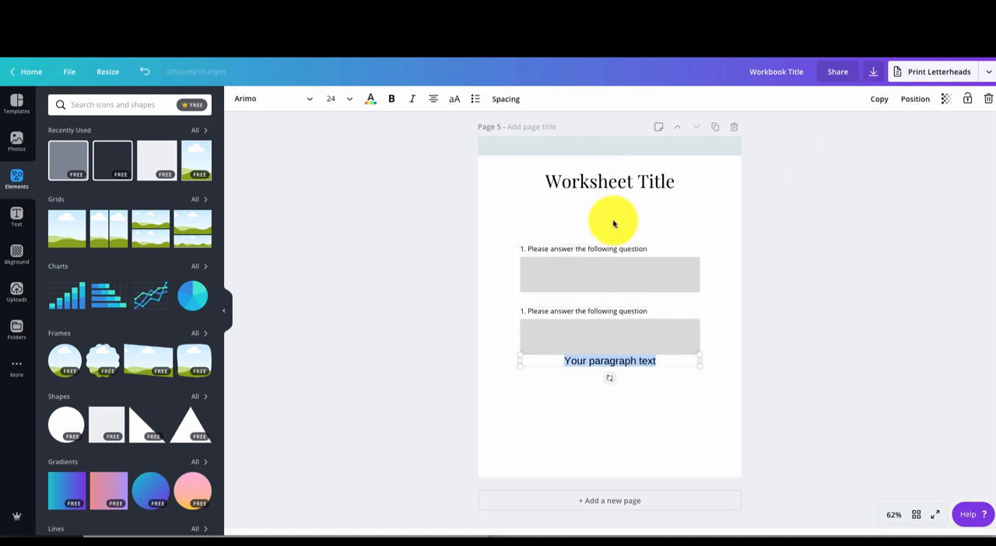
double_click(628, 363)
triple_click(649, 362)
type("Des")
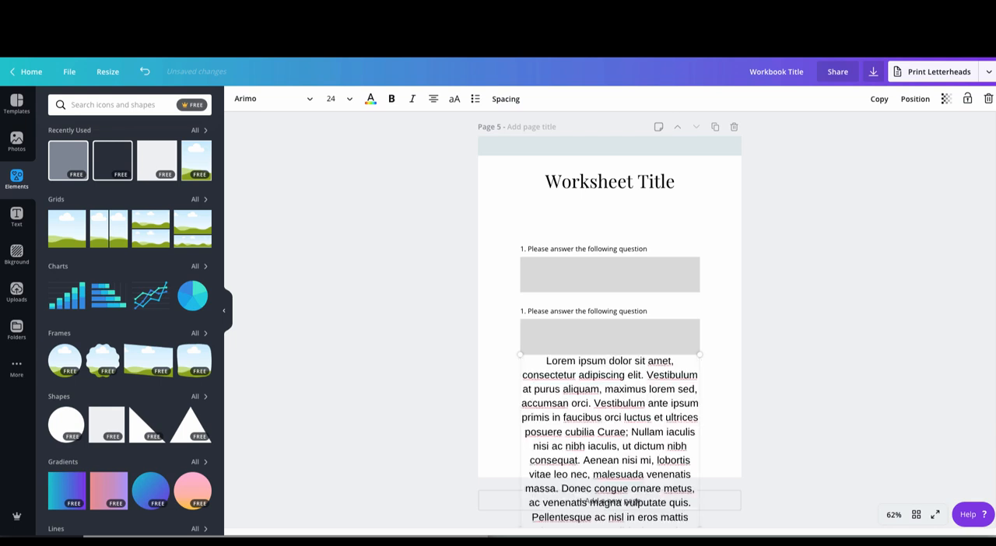
key("ctrl+v")
scroll(633, 422, "down", 5)
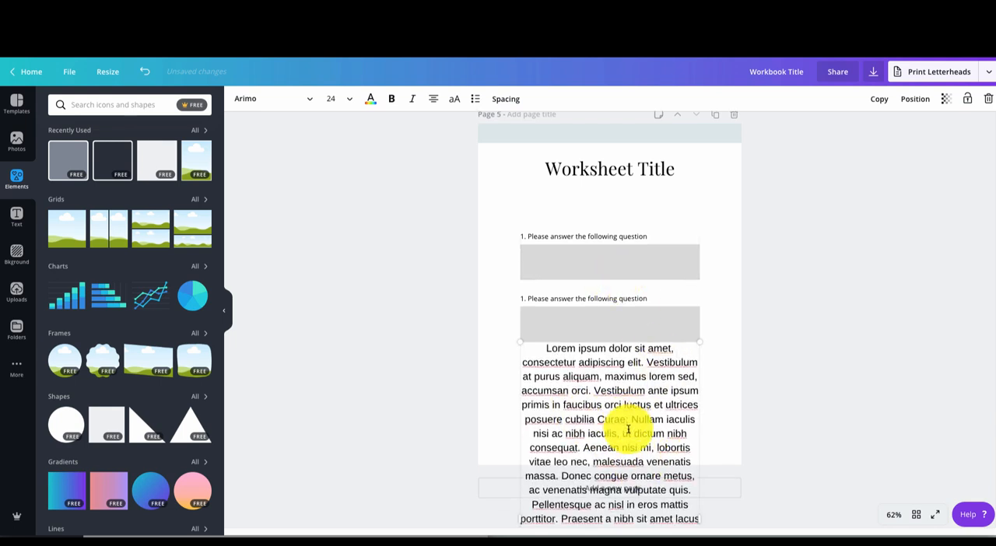
left_click_drag(667, 506, 554, 295)
key("BackSpace")
- Format the Lorem ipsum paragraph on page 5 in Open Sans at size 16
left_click(296, 96)
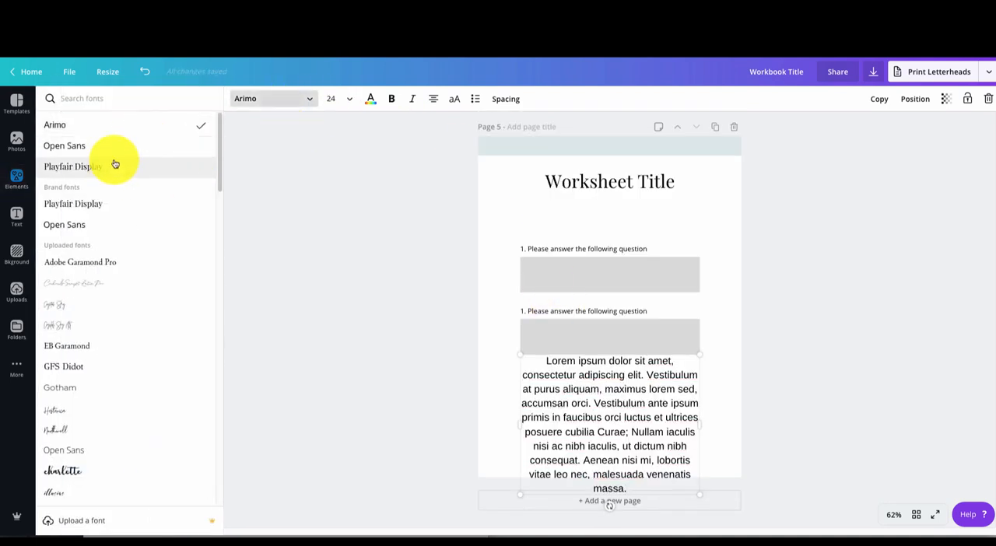
left_click(86, 145)
left_click(342, 98)
left_click(342, 198)
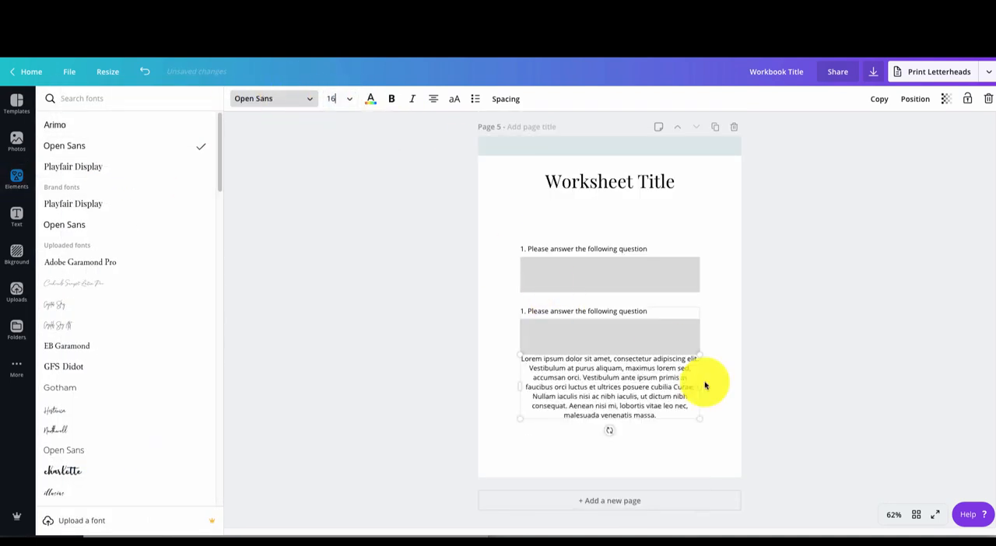
- Center the paragraph under the Worksheet Title and shift both question groups further down the page to make room
left_click(651, 423)
left_click_drag(622, 410, 629, 246)
left_click(618, 388)
left_click_drag(560, 276, 564, 297)
left_click_drag(574, 350, 578, 392)
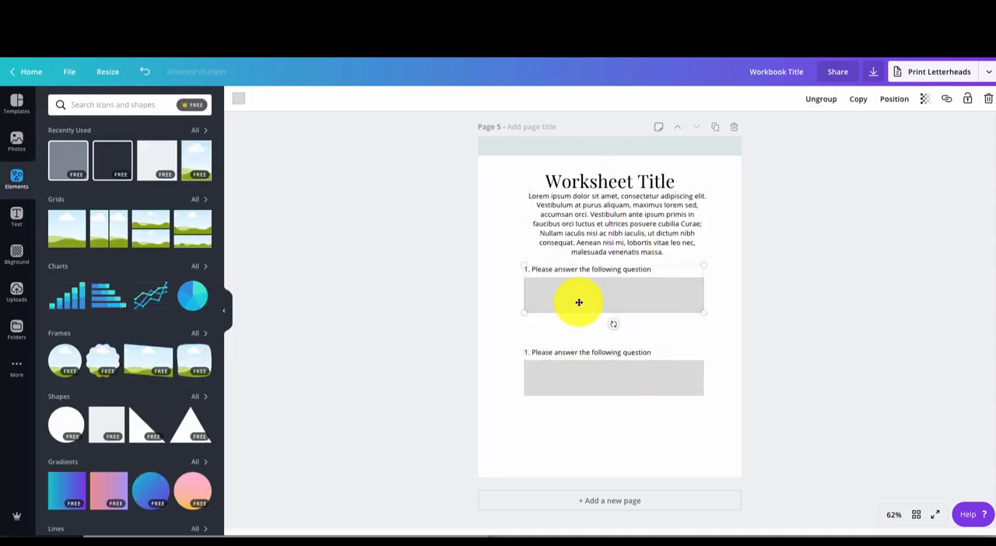
left_click_drag(578, 303, 578, 331)
left_click_drag(615, 231, 609, 237)
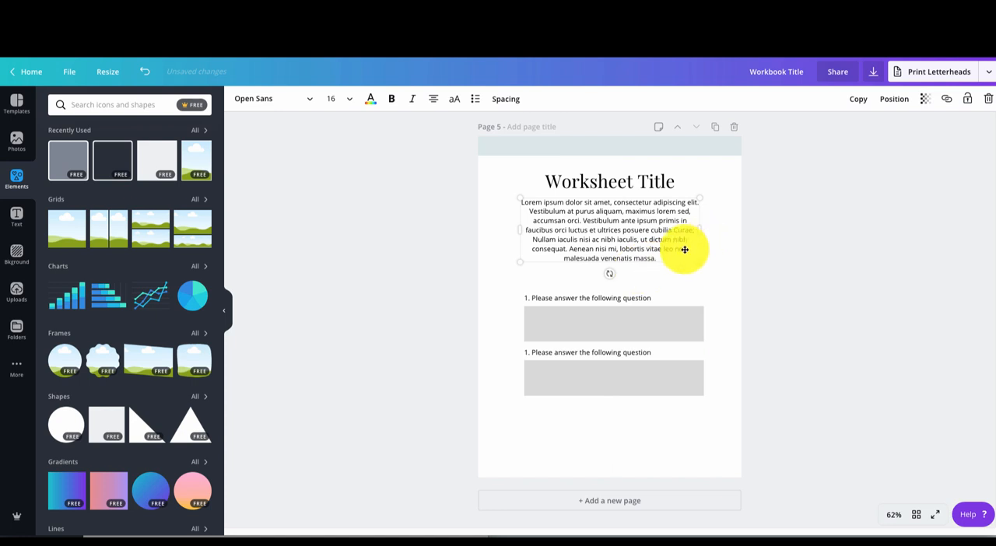
- Shorten the description paragraph to three lines ending at "Vestibulum ante ipsum primis"
left_click(666, 257)
left_click_drag(667, 256, 633, 216)
key("BackSpace")
left_click(660, 283)
- Move the question groups up, duplicate one as a third question, and space all three evenly below the paragraph
left_click_drag(629, 322, 631, 270)
left_click(620, 357)
left_click_drag(620, 358, 622, 329)
left_click(858, 99)
left_click_drag(646, 359, 646, 421)
left_click_drag(627, 331, 628, 327)
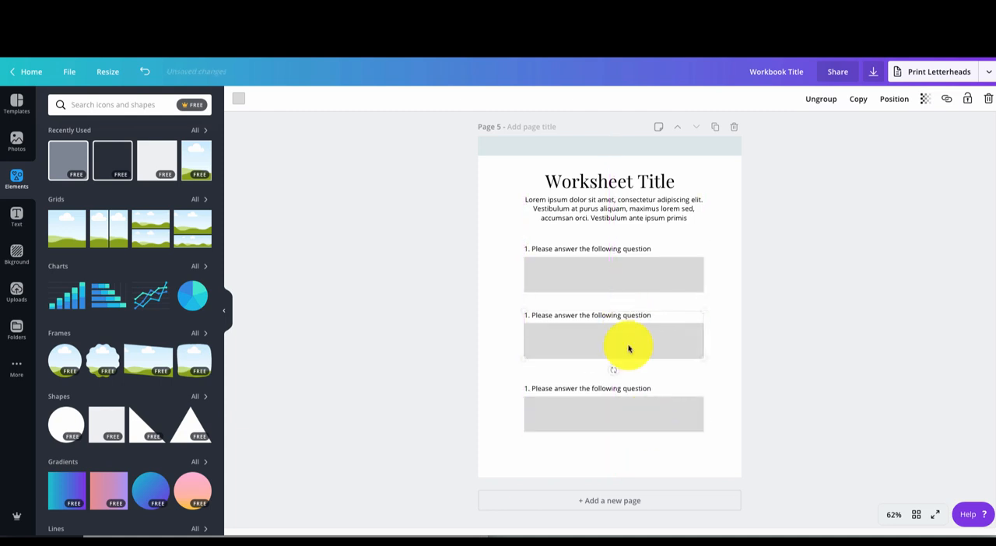
left_click_drag(631, 397, 633, 389)
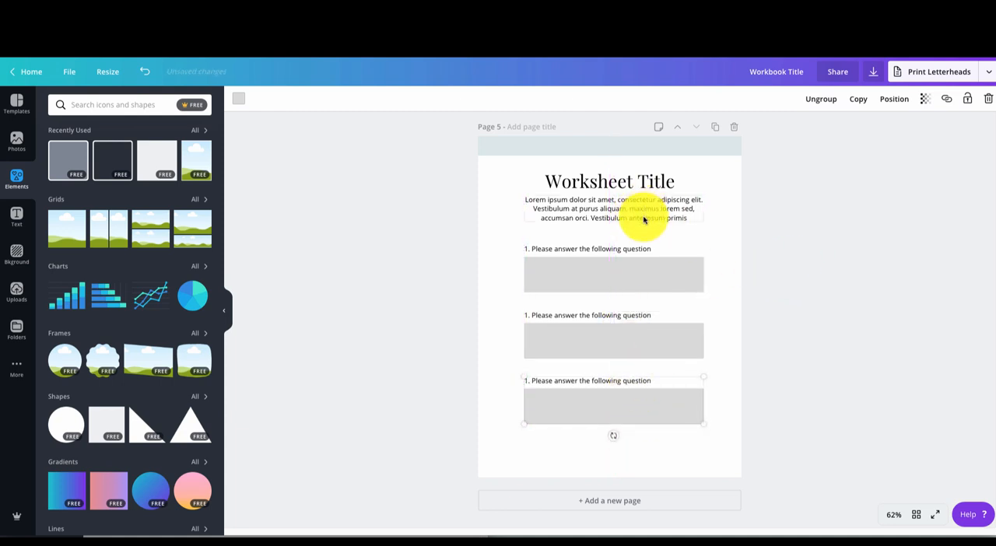
- Nudge the description paragraph and the Worksheet Title on page 5 so both sit centred at the top of the page
left_click_drag(643, 220, 638, 218)
left_click_drag(638, 179, 637, 182)
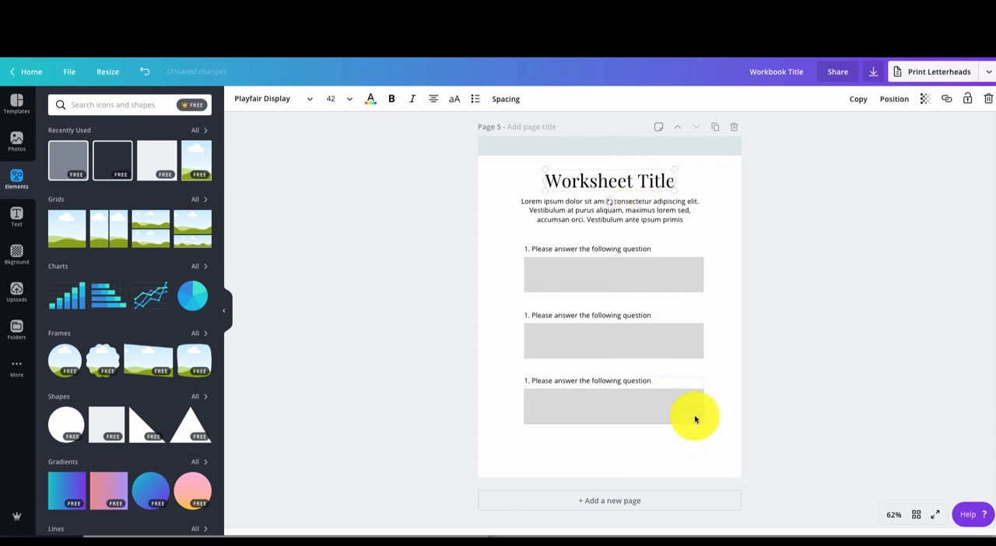
left_click(682, 450)
- Add a text box reading "Copyright" below the third question box on page 5
key("t")
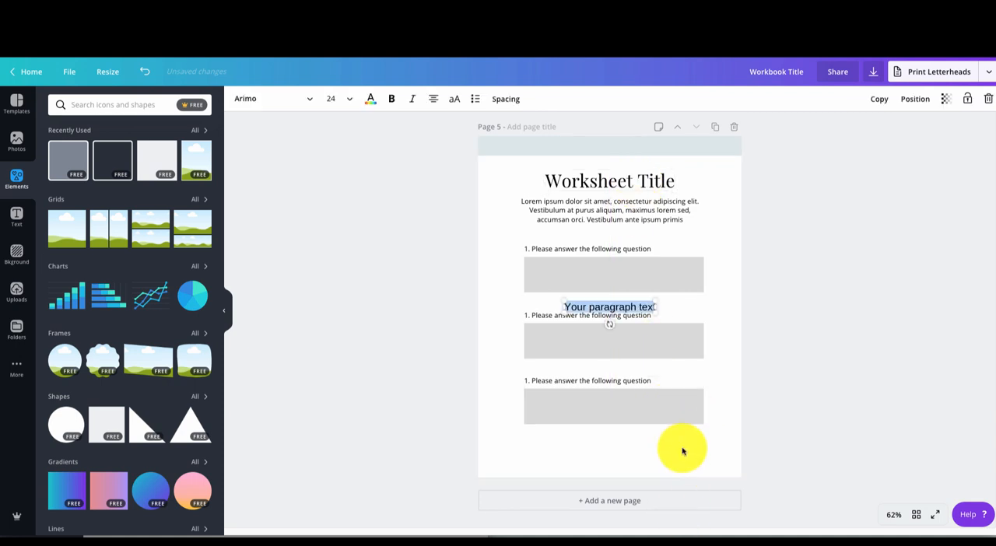
left_click_drag(622, 300, 612, 455)
type("Copy")
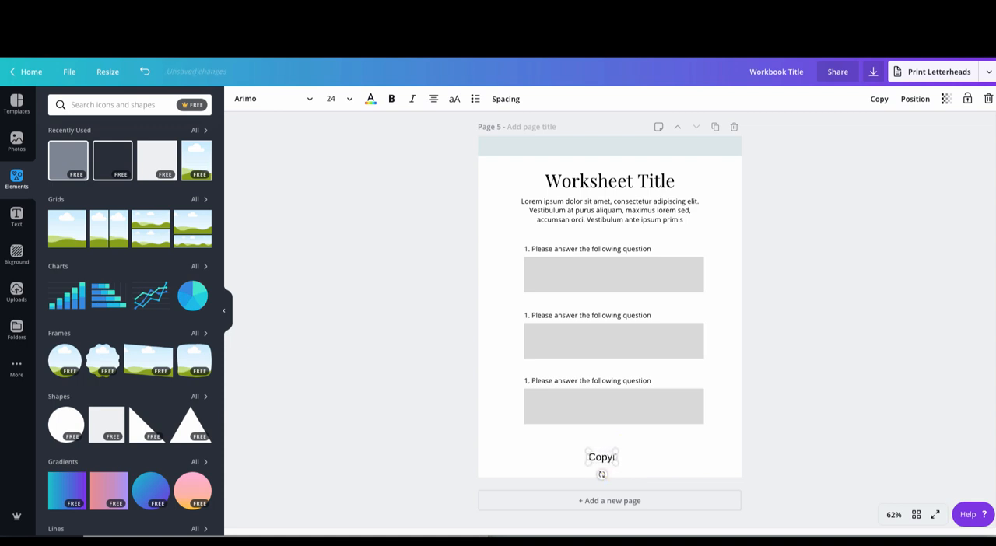
type("right")
- Format the "Copyright" text in gray Open Sans at size 18
double_click(600, 457)
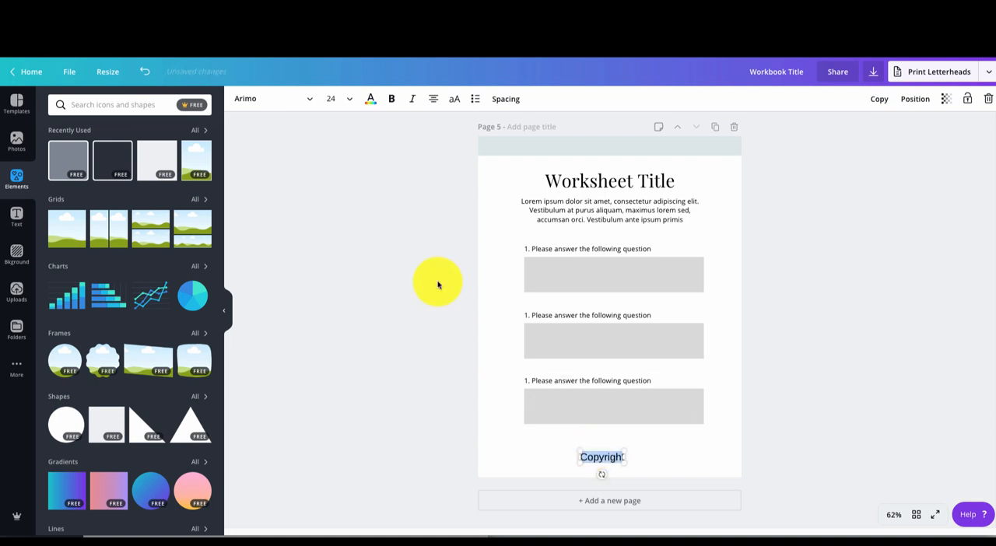
left_click(370, 98)
left_click(118, 144)
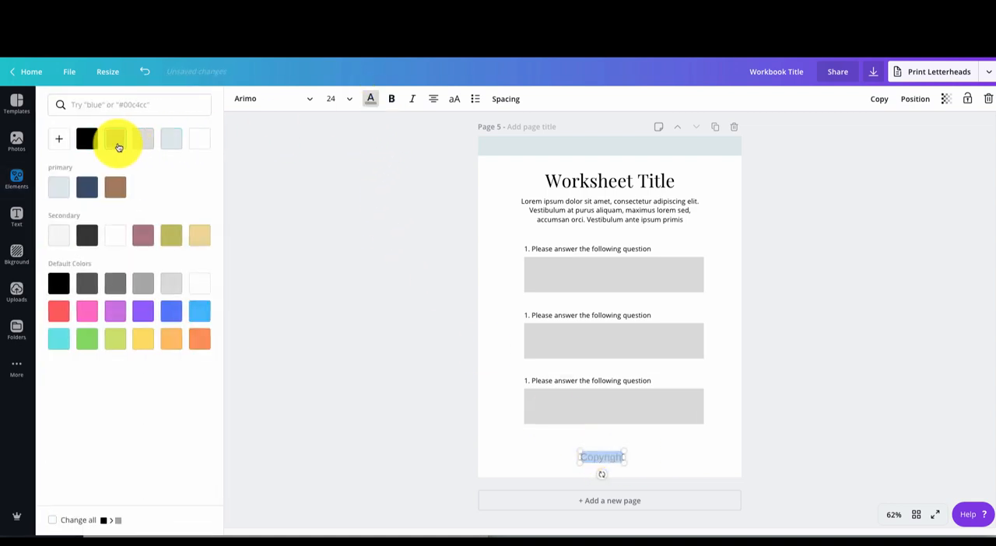
left_click(284, 99)
left_click(186, 150)
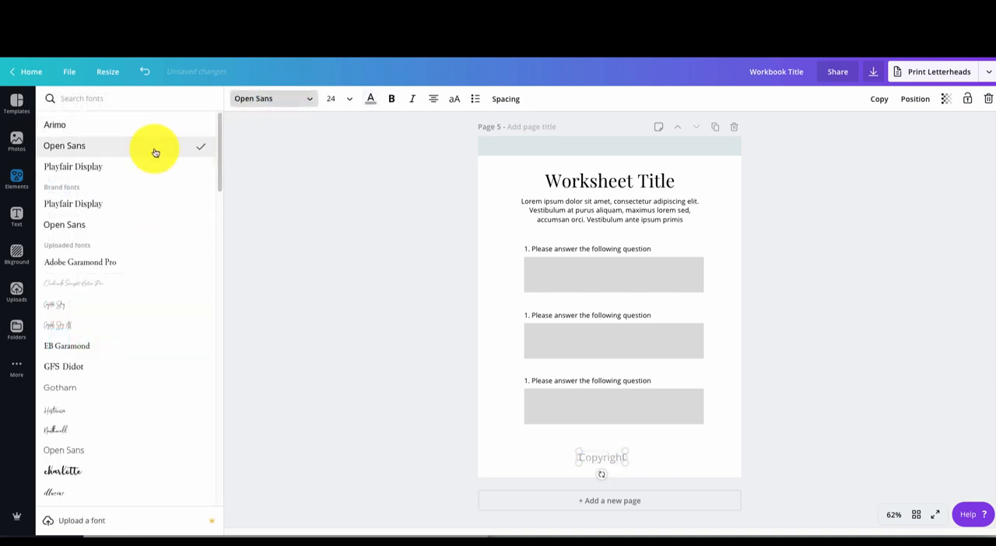
left_click(342, 100)
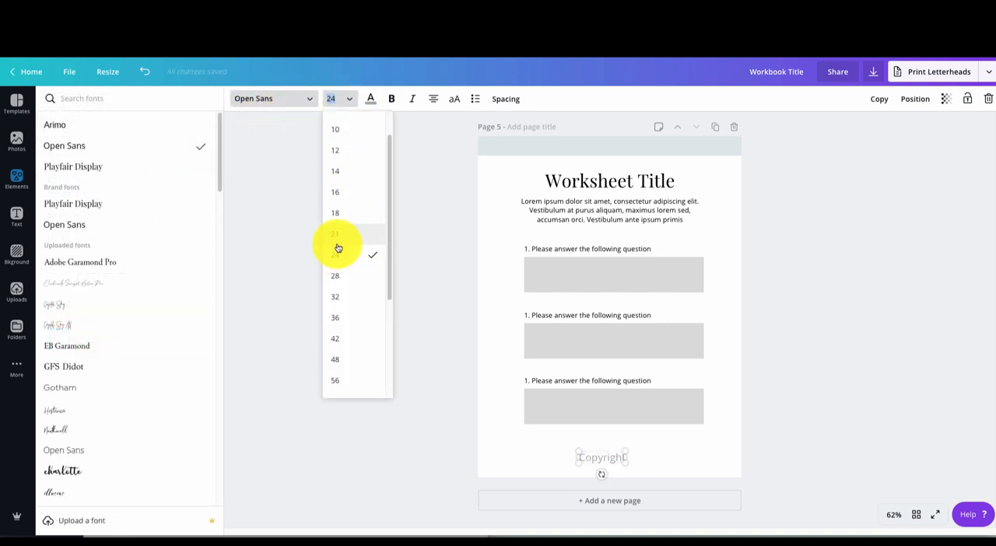
left_click(341, 212)
- Move the copyright text to the page's bottom-left corner and replace its wording with "Sharice& CO 2019" on one line
left_click_drag(597, 461, 509, 465)
double_click(509, 465)
type("Sharice")
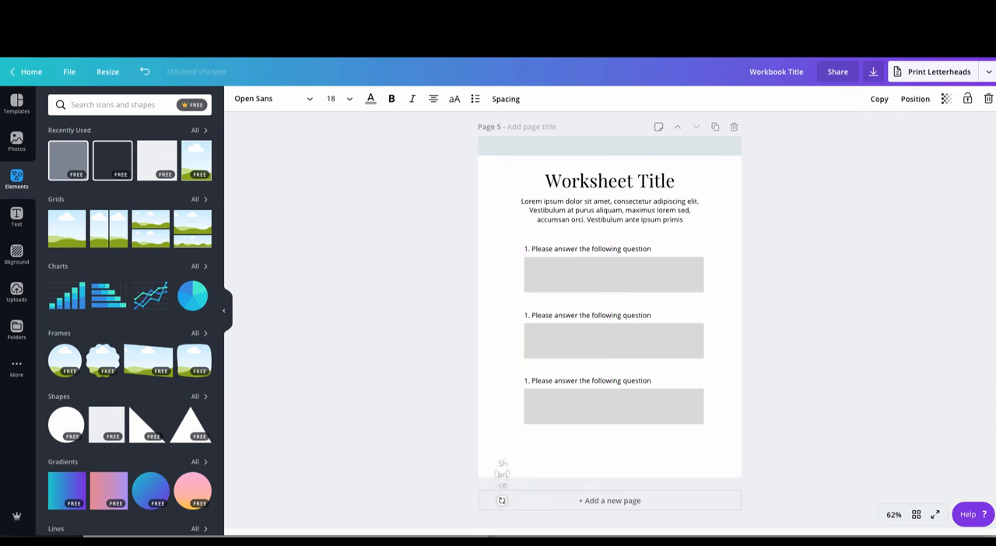
type("& CO 2019")
mouse_move(519, 467)
left_mouse_down()
mouse_move(562, 463)
mouse_move(522, 468)
left_mouse_up()
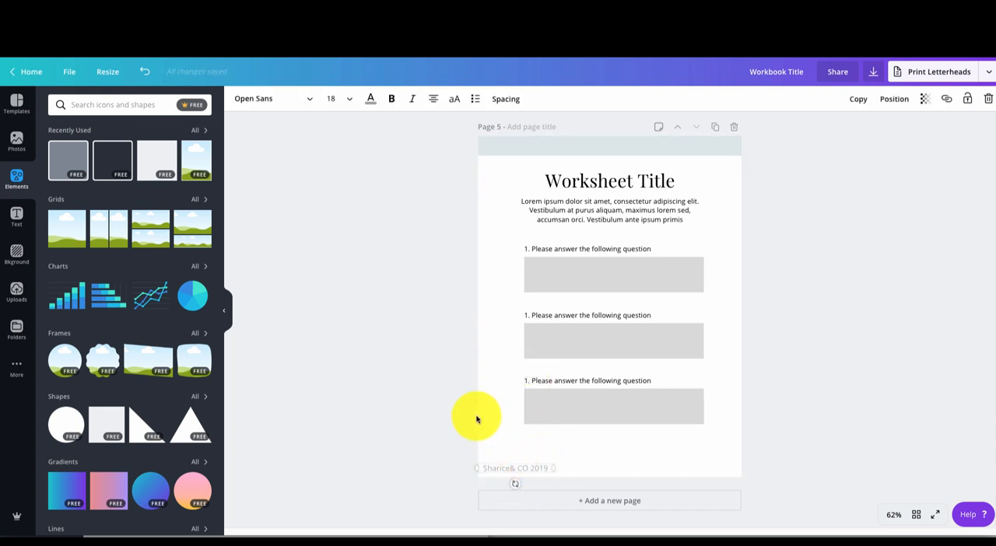
- Set the "Sharice& CO 2019" line to size 14 with left alignment and move it to the middle of the page's bottom edge
left_click(347, 98)
left_click(343, 188)
left_click(334, 99)
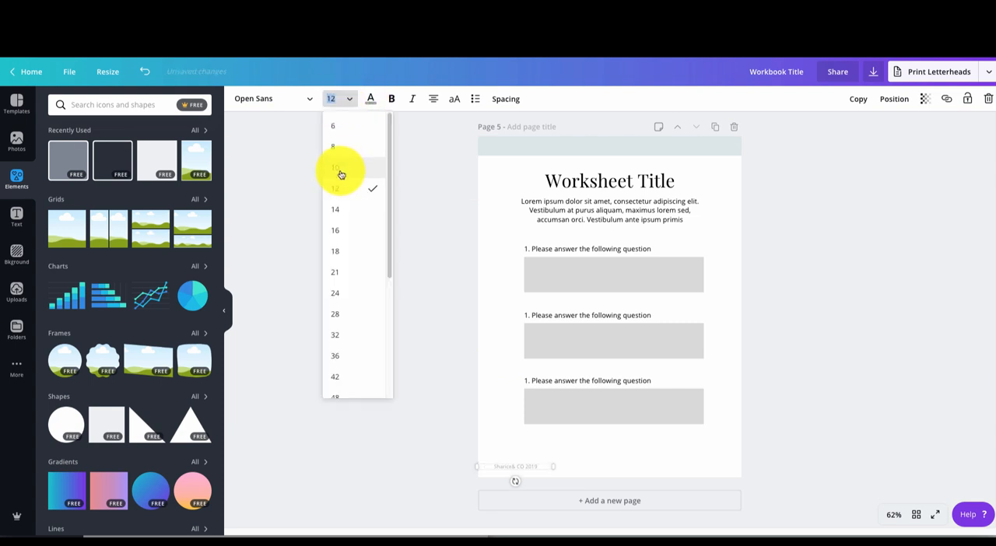
left_click(335, 209)
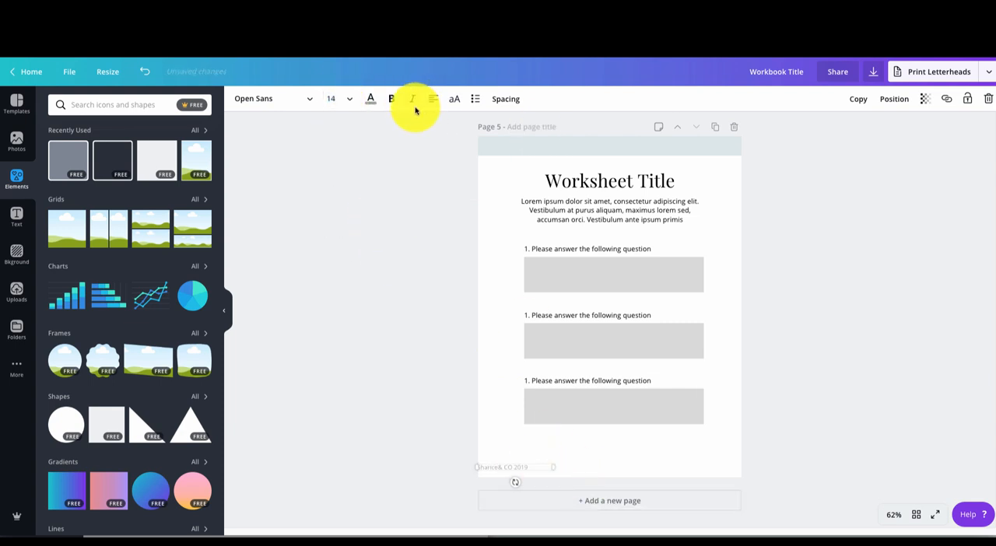
left_click_drag(520, 465, 604, 469)
- Duplicate page 4's Course Title group to the bottom centre of page 5 and move the copyright line to the page's bottom-right corner
scroll(629, 420, "up", 4)
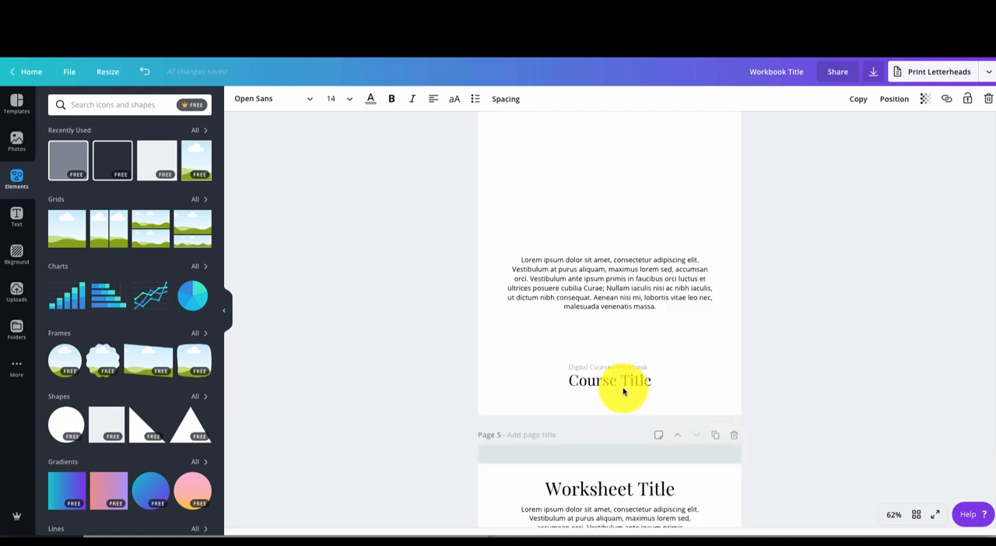
left_click(622, 392)
left_click(858, 99)
scroll(722, 285, "down", 3)
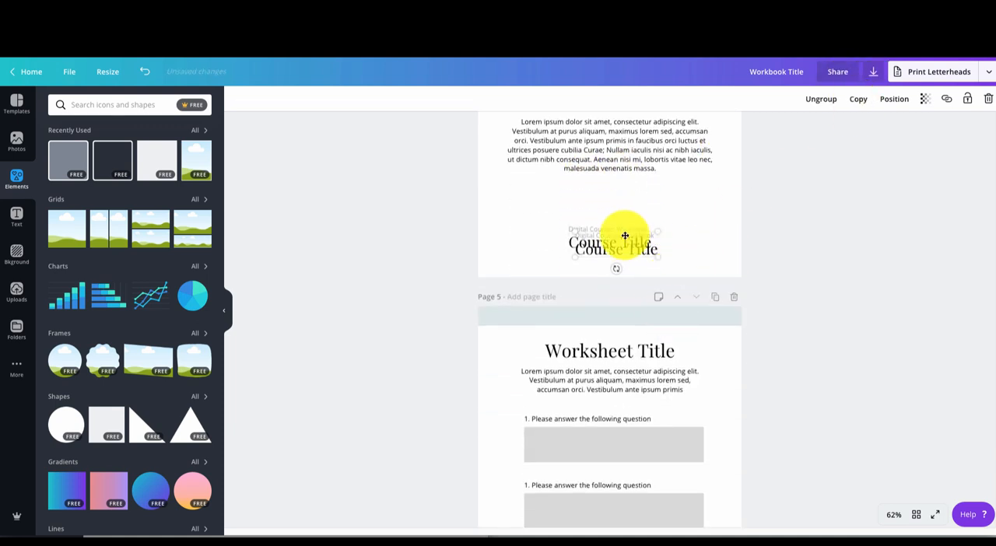
left_click_drag(624, 239, 633, 484)
scroll(632, 483, "down", 3)
left_click_drag(624, 314, 627, 428)
left_click_drag(626, 470, 731, 463)
left_click_drag(627, 422, 598, 449)
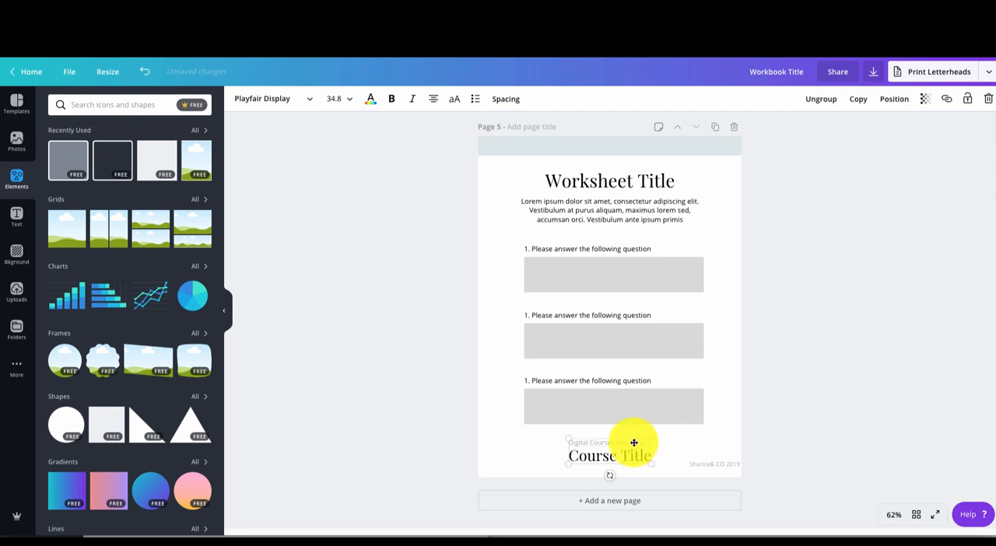
- Replace the small line above Course Title on page 5 with "SHARICE & CO"
left_click(634, 442)
double_click(632, 442)
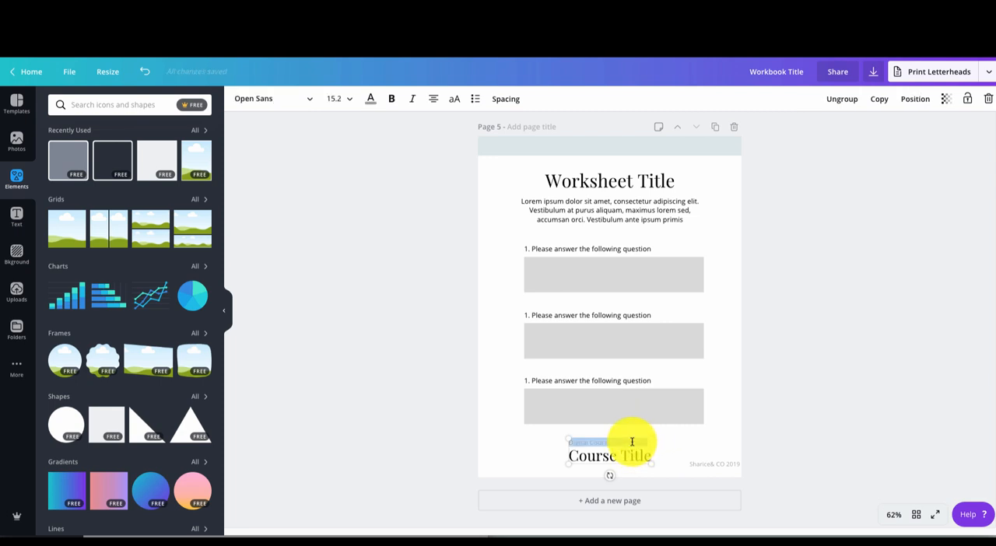
key("BackSpace")
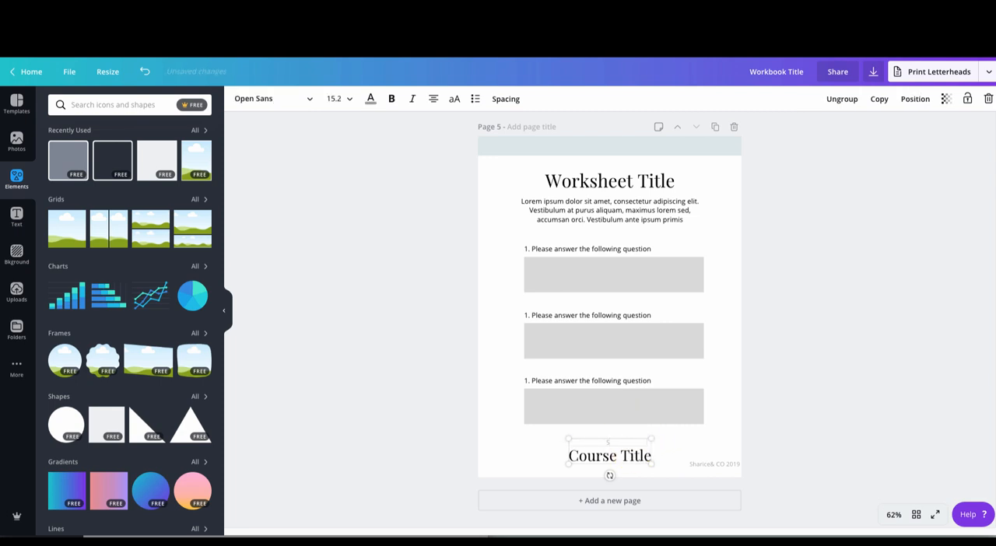
type("SHARICE & CO")
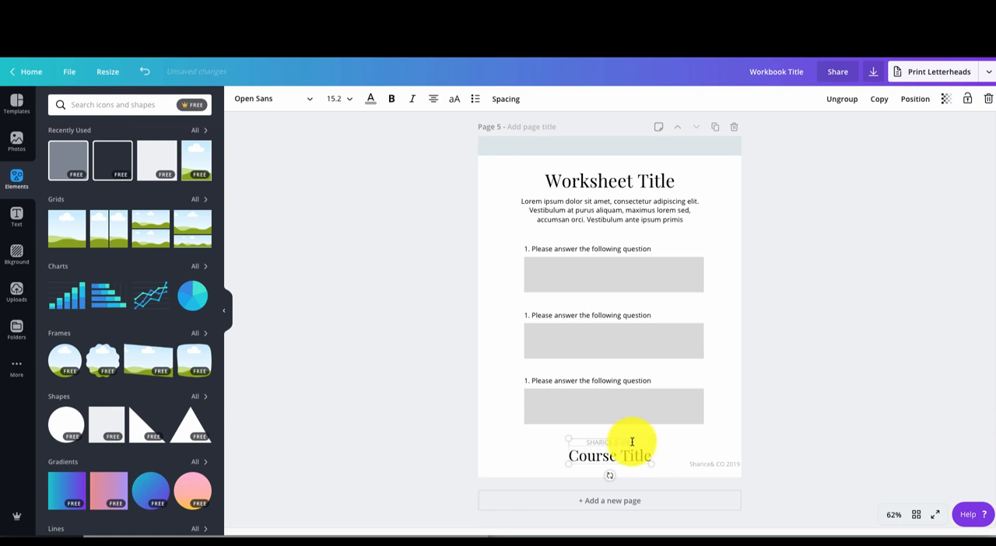
left_click(625, 455)
left_click(722, 429)
- Change the small line above Course Title on page 5 to "WORKSHEET"
left_click(627, 444)
double_click(627, 440)
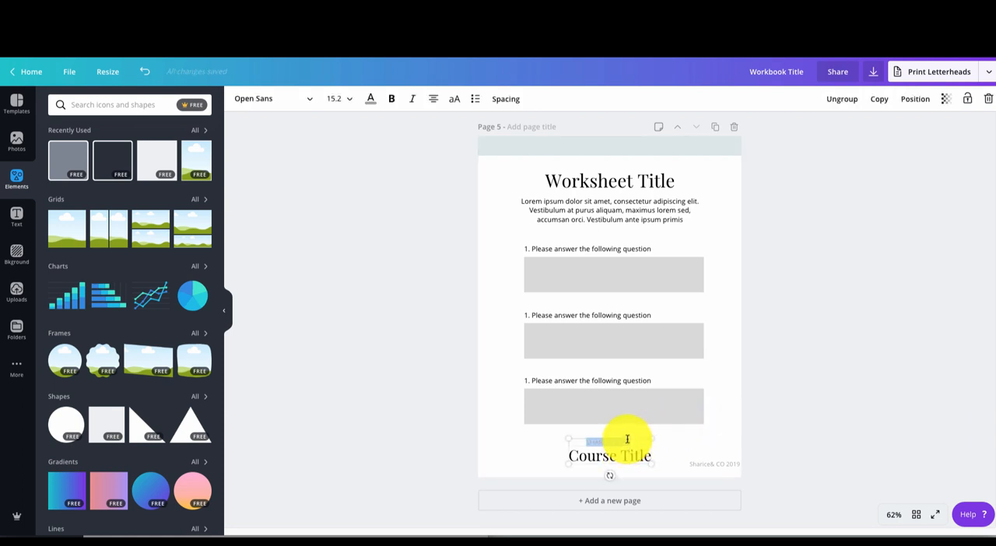
key("BackSpace")
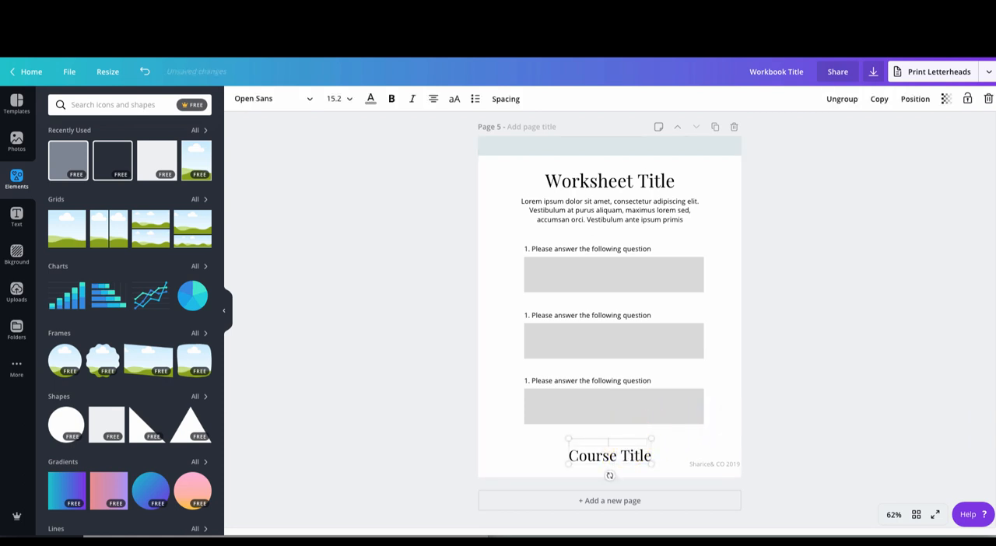
type("WORKSHEET")
left_click(722, 430)
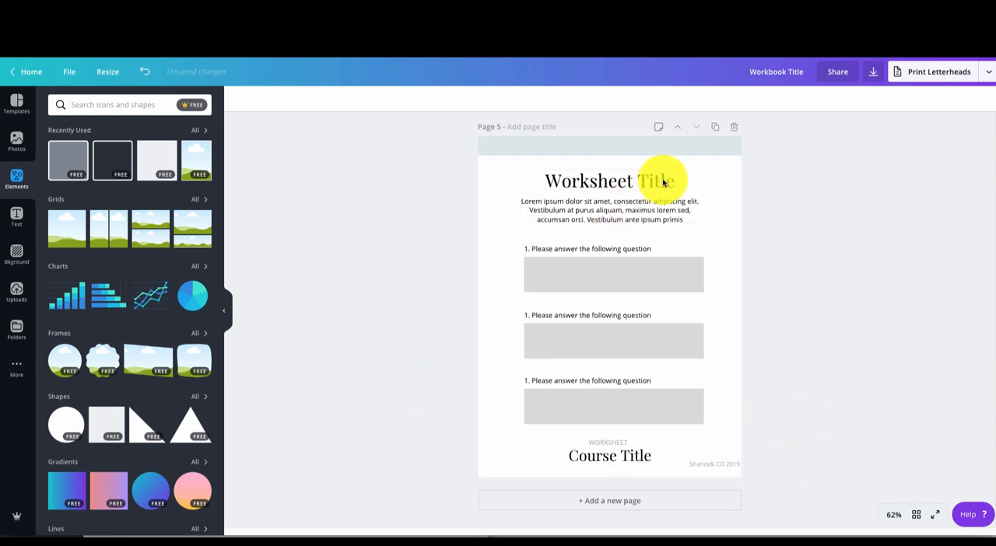
- Recolour all three answer boxes on page 5 with the very light gray from the Secondary brand palette
left_click(669, 270)
left_click(238, 98)
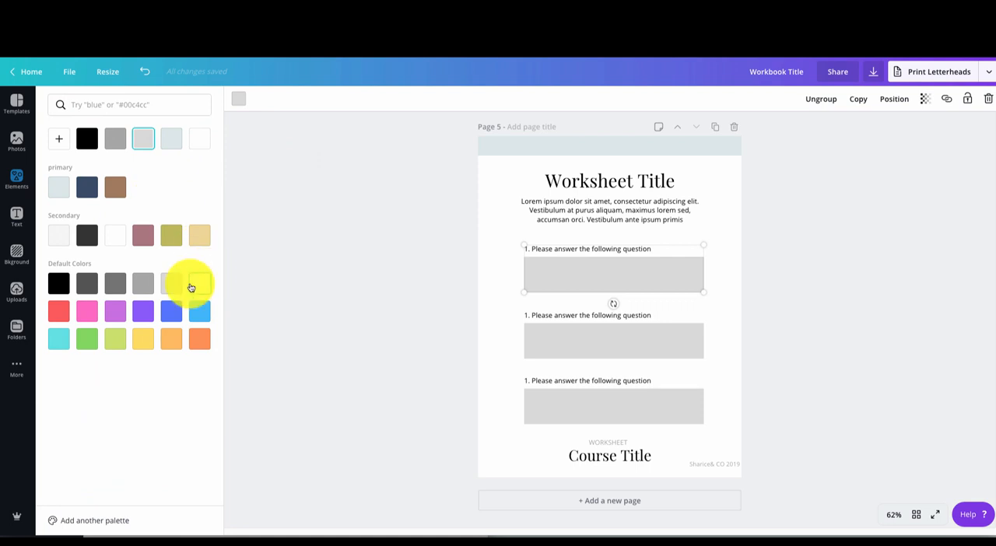
left_click(58, 235)
left_click(640, 342)
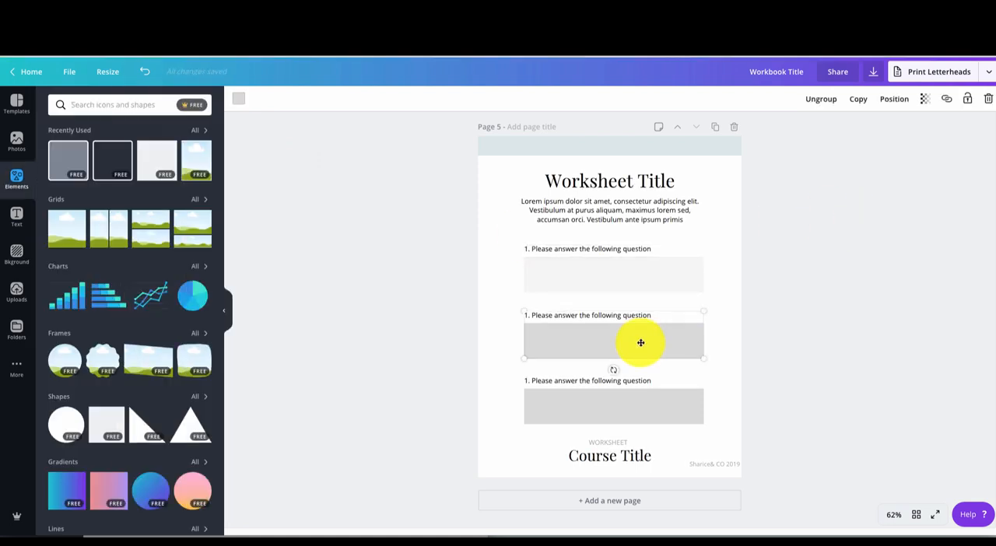
left_click(238, 99)
left_click(58, 263)
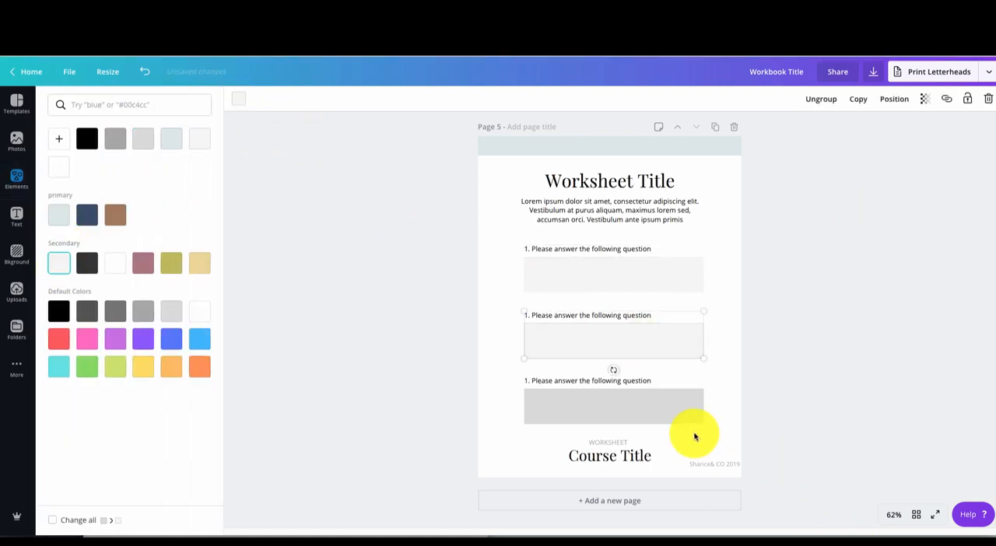
left_click(671, 413)
left_click(58, 263)
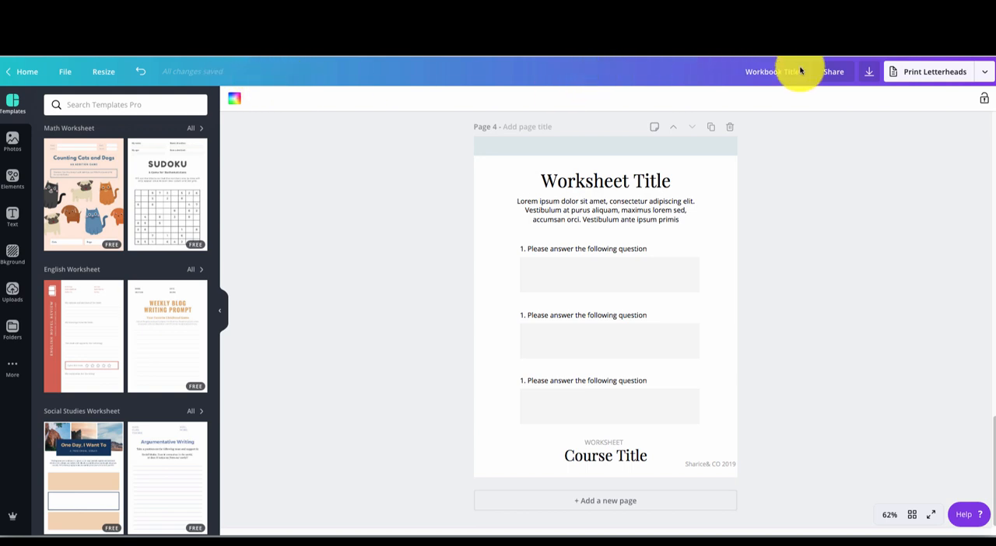
- Open the download settings for the workbook and choose PDF Standard as the file type
left_click(866, 71)
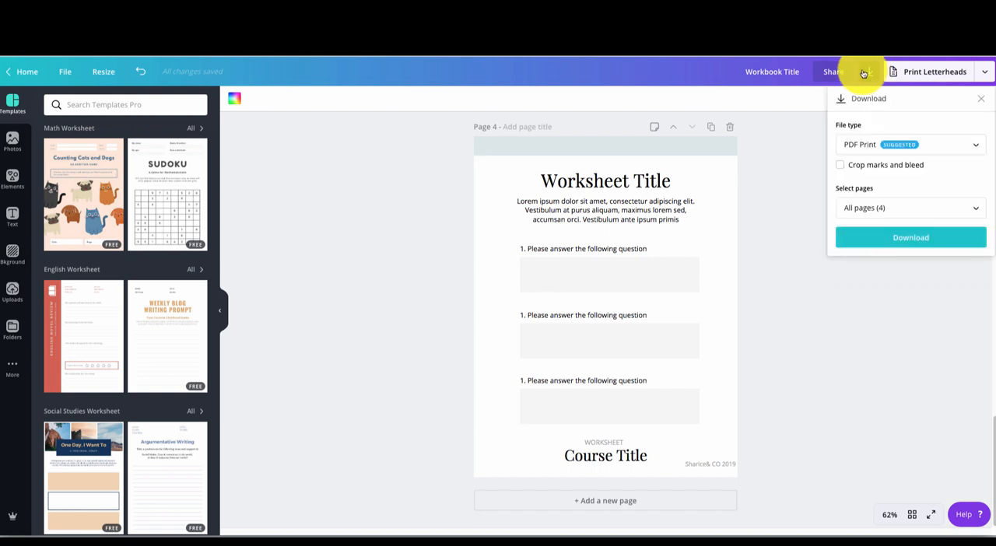
left_click(920, 146)
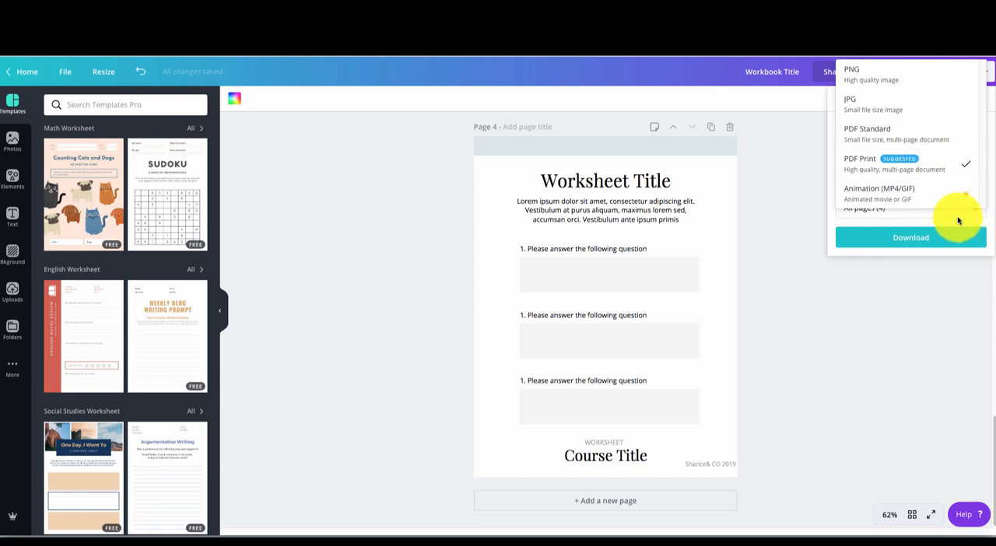
left_click(939, 134)
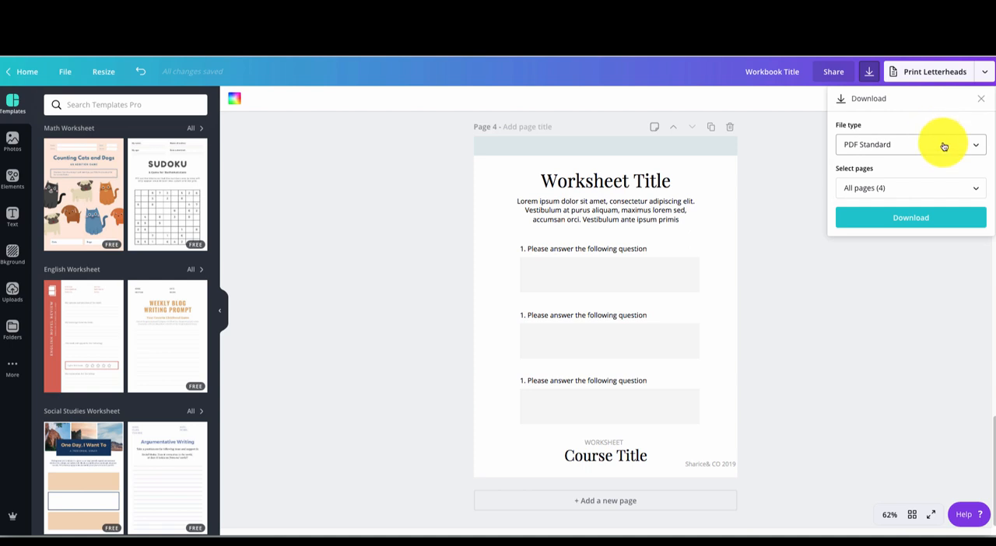
- Restrict the download to page 4 only, clear that page choice again and close the page list
left_click(944, 189)
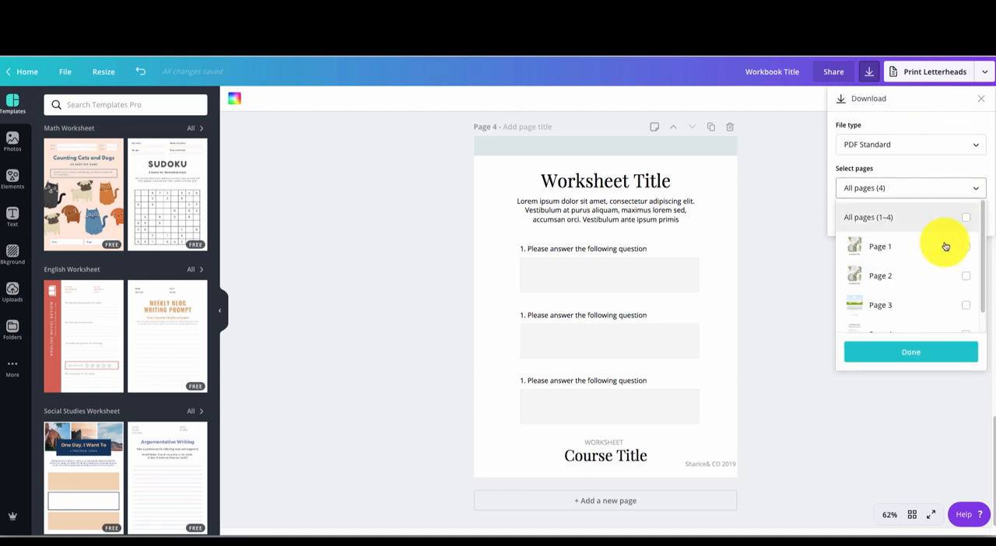
scroll(939, 276, "down", 1)
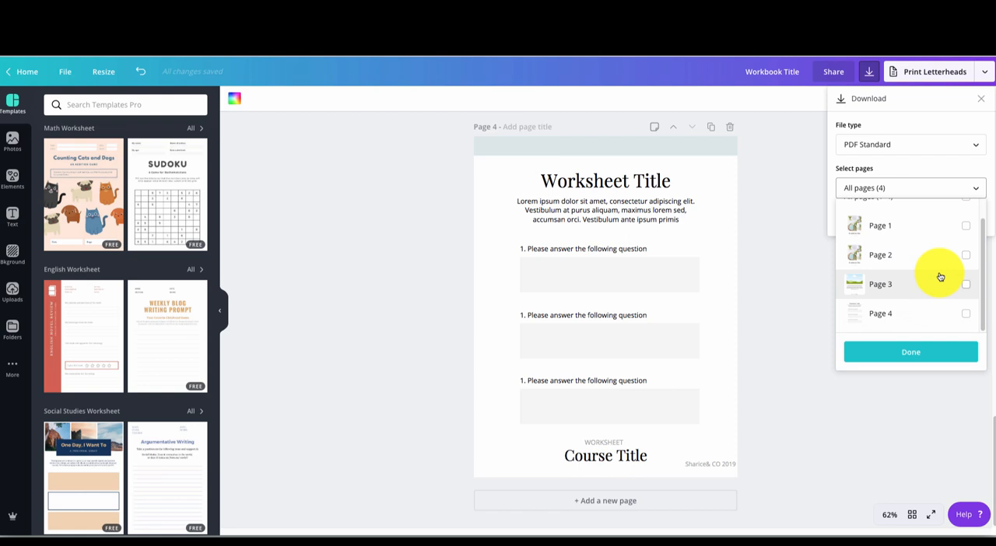
left_click(966, 314)
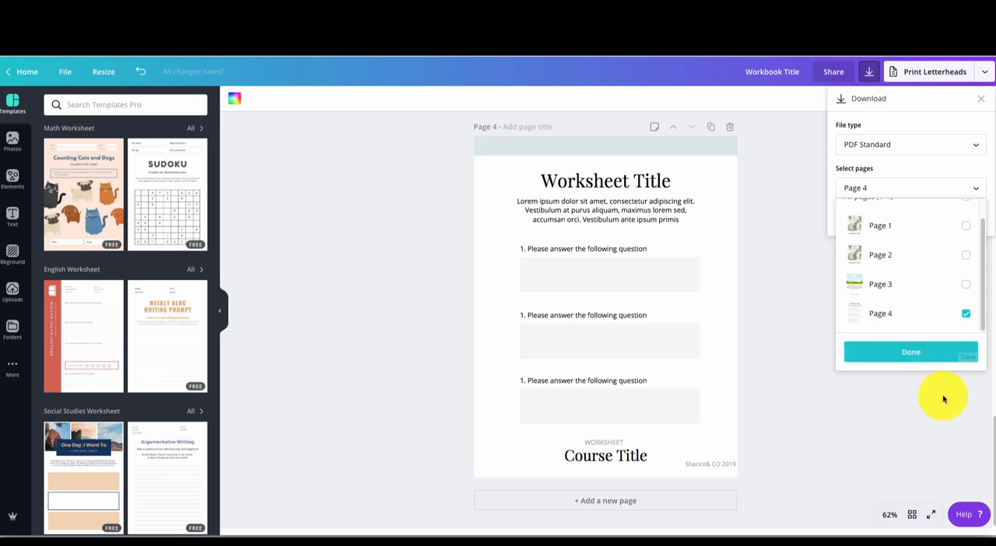
left_click(965, 313)
left_click(936, 366)
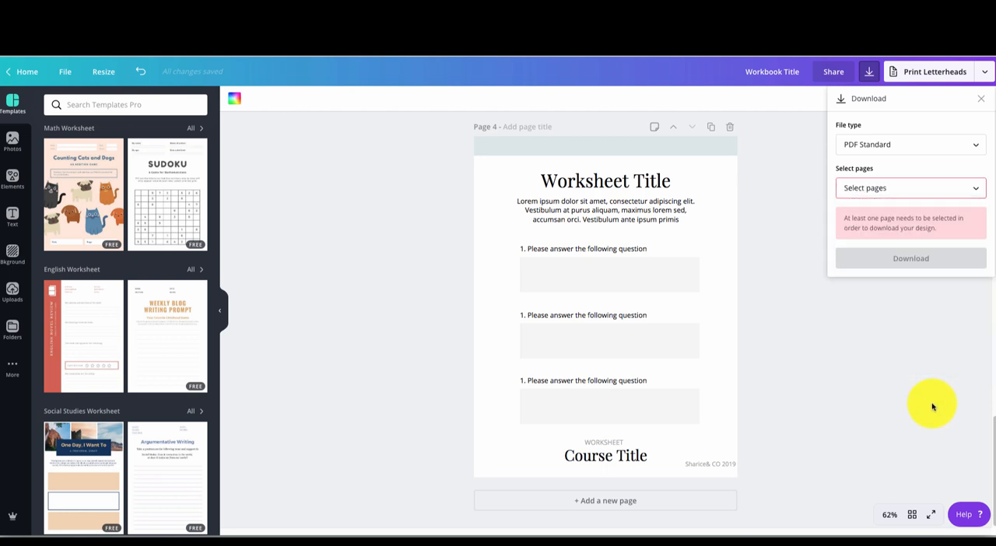